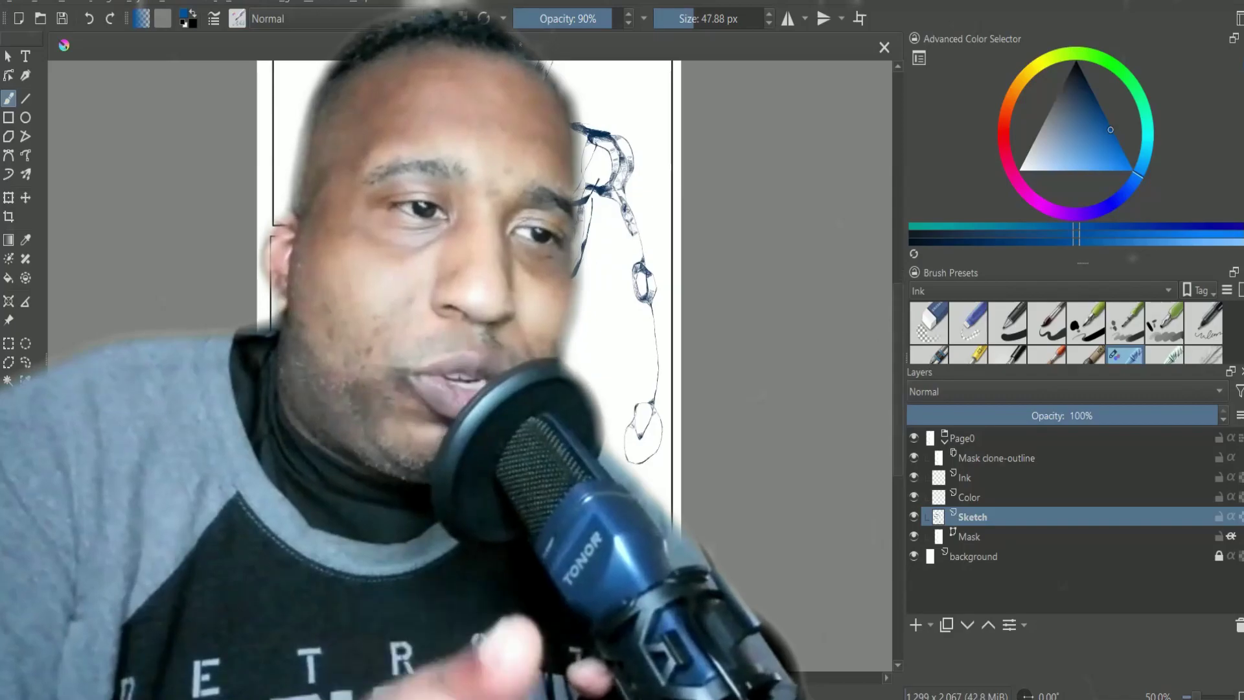
# - Sketch the figure's thighs down to the knees, and resize and reposition the body sketch within the tall panel
pyautogui.moveTo(595, 200); pyautogui.dragTo(574, 372)
pyautogui.moveTo(594, 276); pyautogui.dragTo(599, 415)
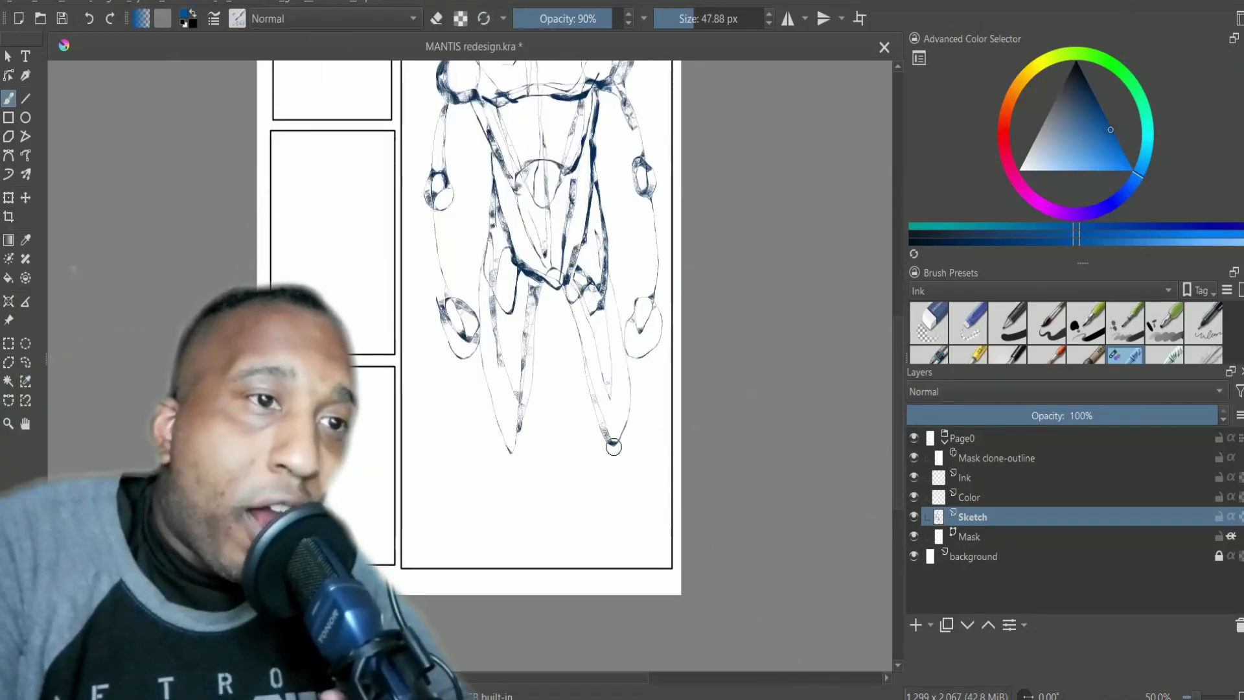
pyautogui.hotkey('ctrl', 't')
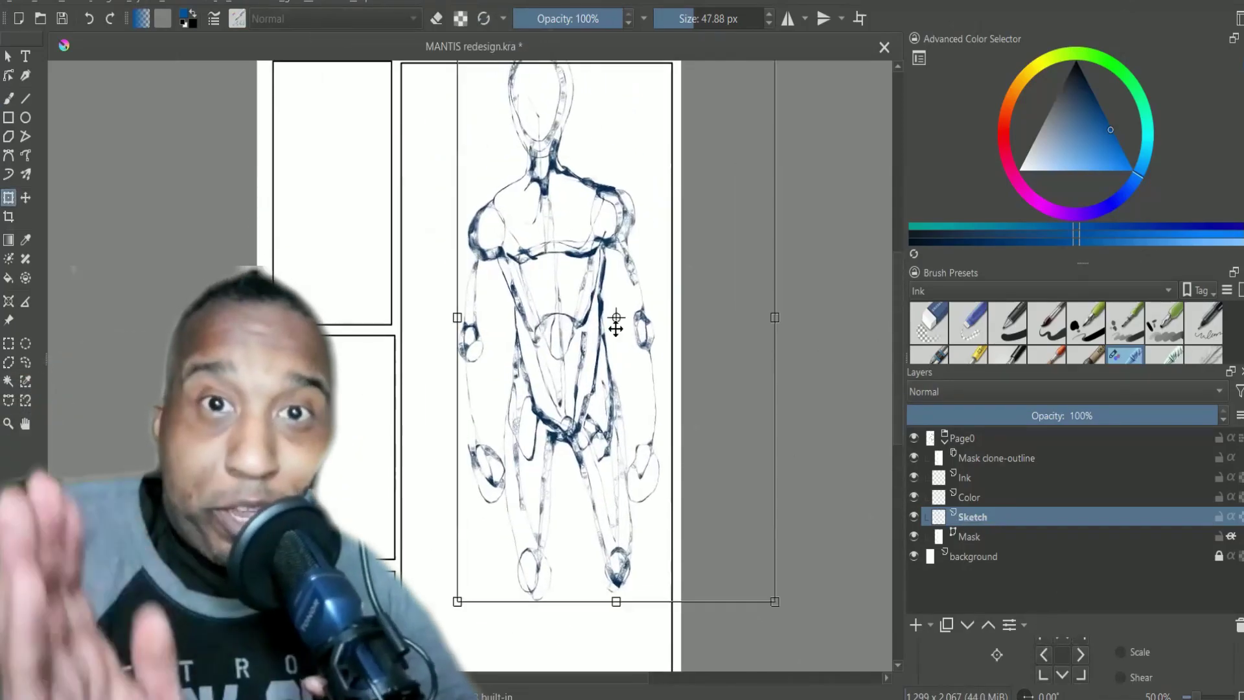
pyautogui.press('Return')
# - Examine what the Mask clone-outline and Mask layers contribute by hiding and showing each of them
pyautogui.click(1000, 458)
pyautogui.rightClick(988, 537)
pyautogui.rightClick(964, 542)
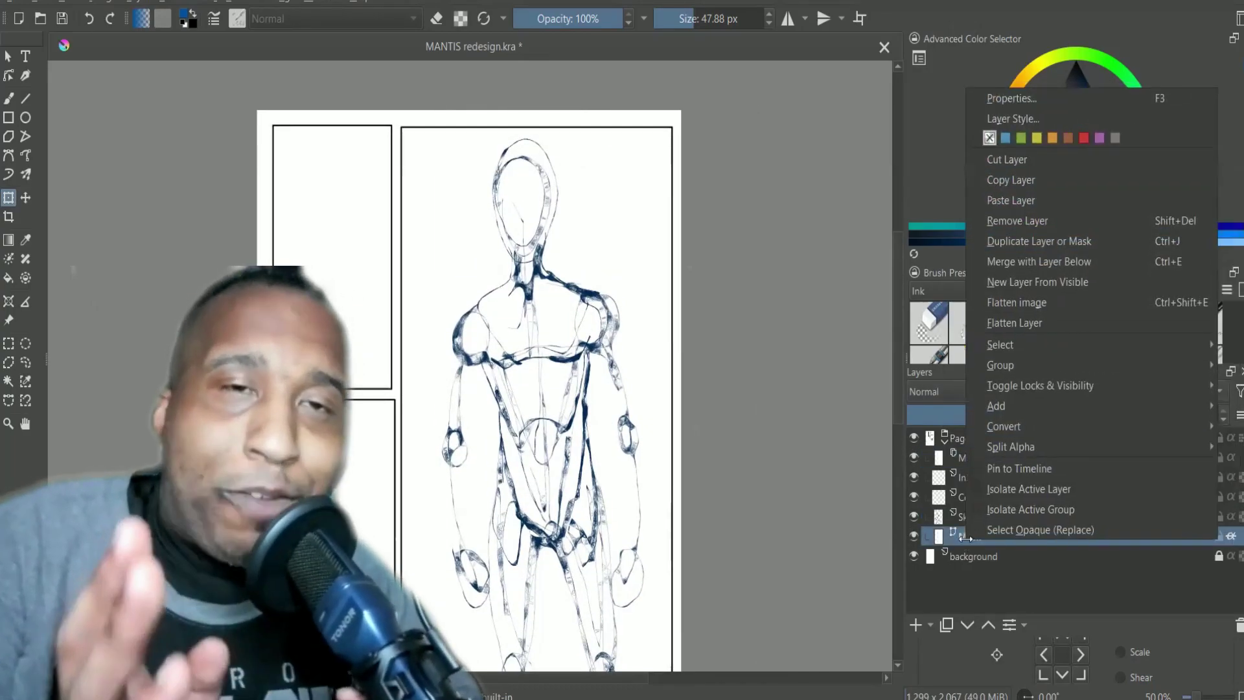
pyautogui.click(915, 458)
pyautogui.click(915, 458)
pyautogui.click(916, 539)
pyautogui.click(915, 538)
# - Copy the Mask layer and place the duplicate directly beneath the Mask clone-outline layer
pyautogui.rightClick(974, 537)
pyautogui.click(1105, 175)
pyautogui.hotkey('ctrl', 'v')
pyautogui.moveTo(974, 537); pyautogui.dragTo(959, 470)
pyautogui.click(972, 391)
pyautogui.click(959, 375)
pyautogui.scroll(-1, 734, 412)
pyautogui.click(972, 537)
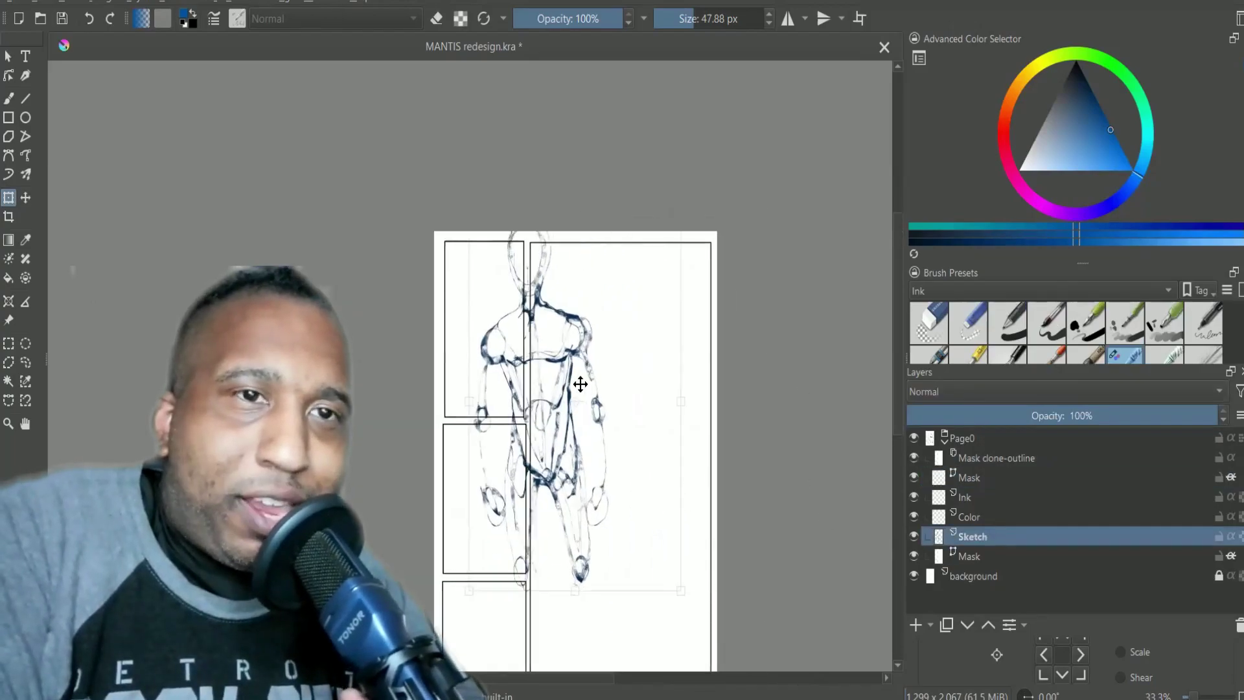
# - Examine the layer style options available for the copied mask and the Mask clone-outline layer
pyautogui.rightClick(991, 457)
pyautogui.rightClick(986, 480)
pyautogui.click(1138, 62)
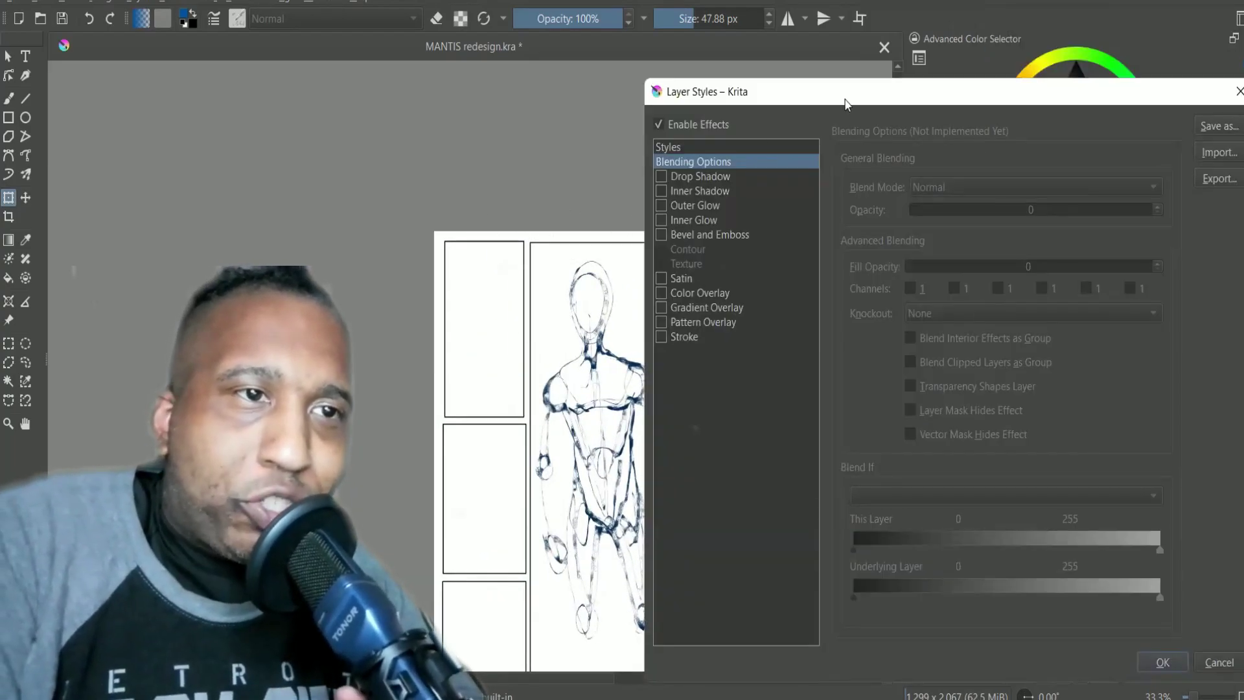
pyautogui.moveTo(848, 104); pyautogui.dragTo(746, 103)
pyautogui.click(1124, 661)
pyautogui.rightClick(982, 458)
pyautogui.click(947, 460)
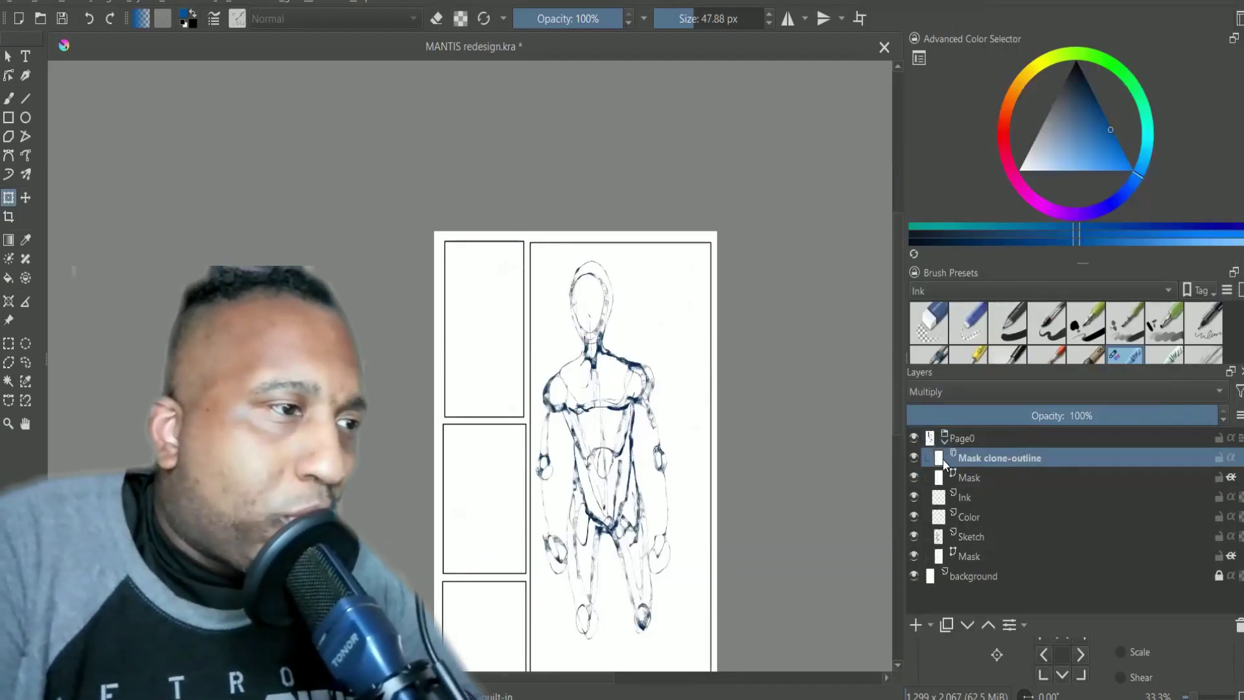
# - Try to select and move the page's panel outlines
pyautogui.click(9, 57)
pyautogui.click(586, 253)
pyautogui.click(8, 76)
pyautogui.press('t')
pyautogui.moveTo(582, 312); pyautogui.dragTo(581, 347)
pyautogui.scroll(1, 833, 392)
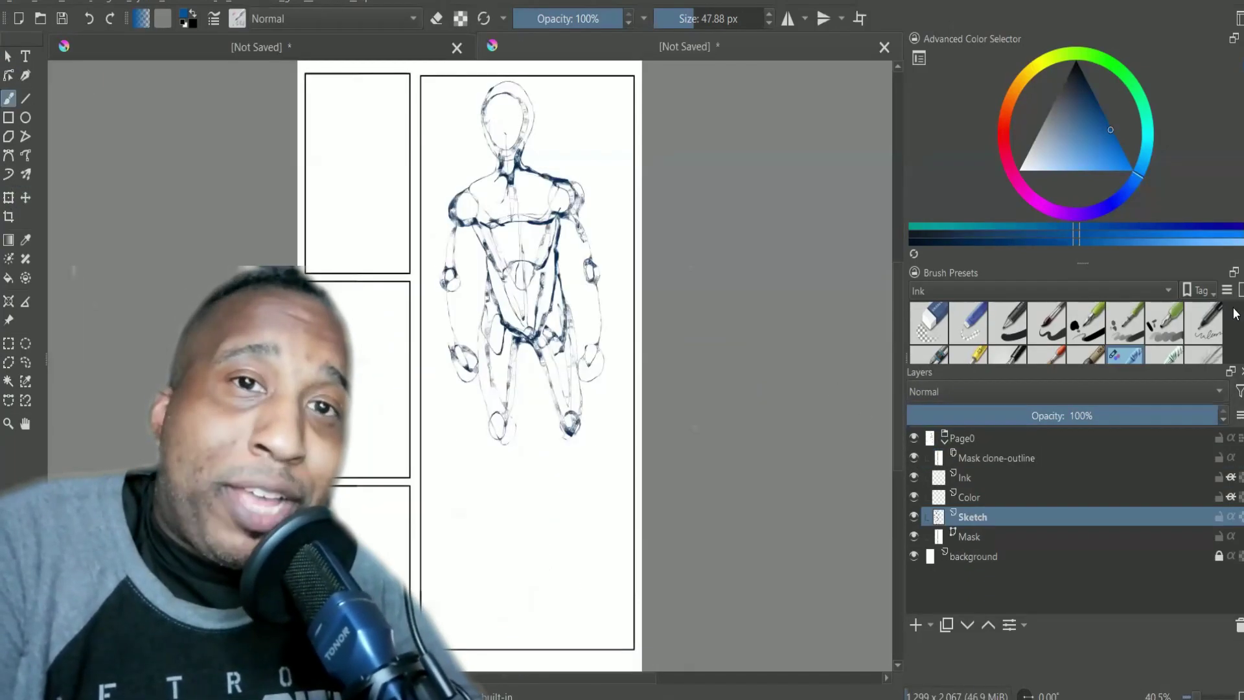
# - Sketch the figure's lower legs and feet on the Sketch layer, shading the calves and ankles
pyautogui.moveTo(500, 420)
pyautogui.mouseDown()
pyautogui.moveTo(503, 584)
pyautogui.moveTo(530, 599)
pyautogui.mouseUp()
pyautogui.moveTo(582, 414); pyautogui.dragTo(607, 535)
pyautogui.moveTo(612, 437); pyautogui.dragTo(609, 532)
pyautogui.moveTo(586, 519); pyautogui.dragTo(616, 565)
pyautogui.moveTo(586, 491); pyautogui.dragTo(608, 582)
pyautogui.moveTo(593, 573)
pyautogui.mouseDown()
pyautogui.moveTo(660, 593)
pyautogui.moveTo(599, 600)
pyautogui.mouseUp()
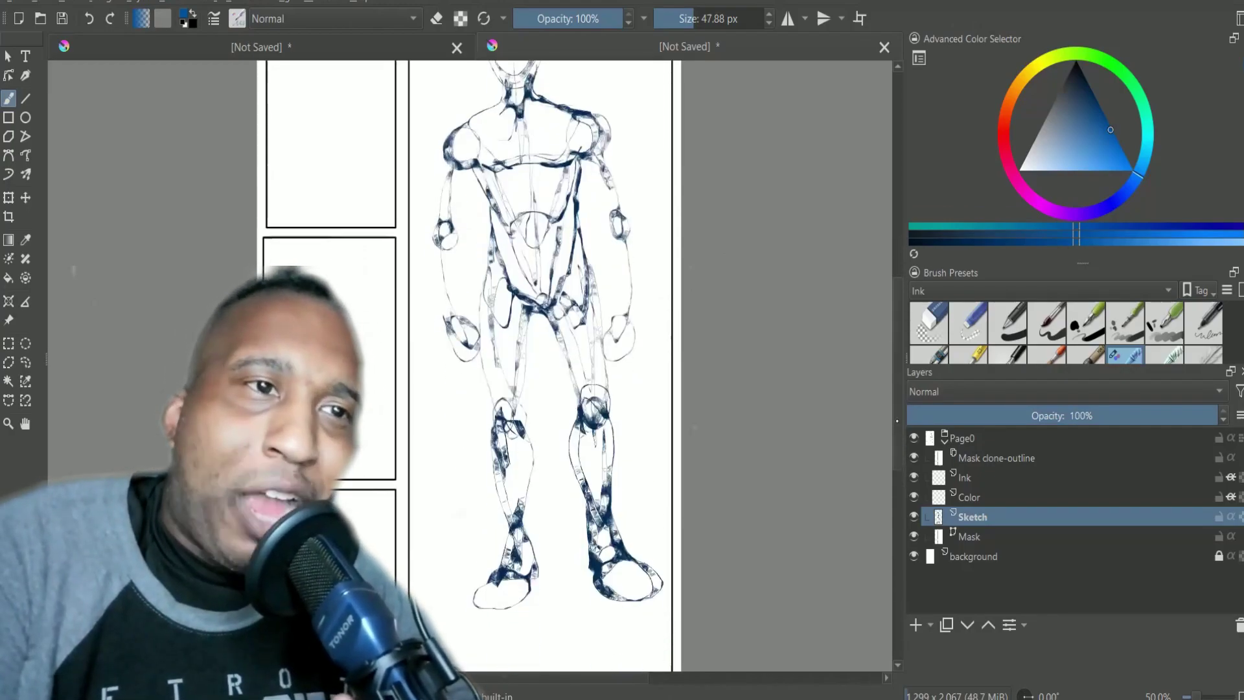
# - Stretch the full-body sketch downward so it fills the height of the tall panel
pyautogui.hotkey('ctrl', 't')
pyautogui.scroll(-1, 470, 350)
pyautogui.moveTo(551, 529); pyautogui.dragTo(552, 576)
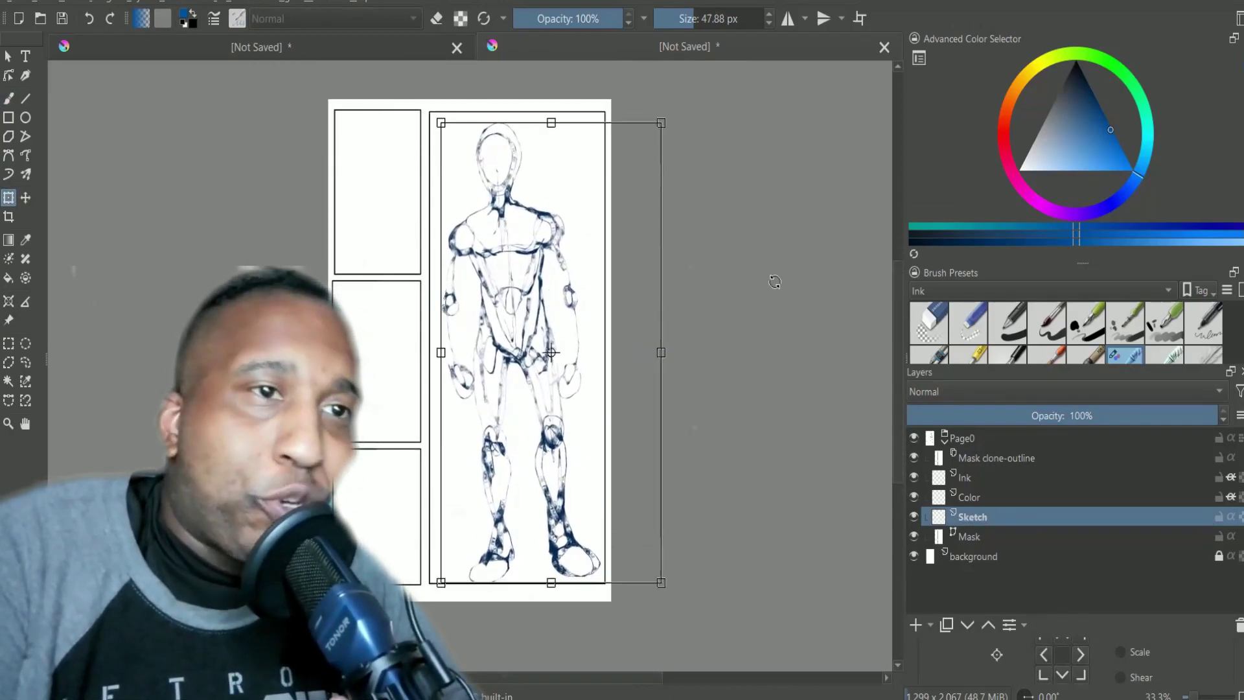
# - Draw fuller outlines for the upper arms and forearms on both sides of the figure
pyautogui.press('b')
pyautogui.press('+')
pyautogui.moveTo(418, 428); pyautogui.dragTo(431, 304)
pyautogui.moveTo(616, 259)
pyautogui.mouseDown()
pyautogui.moveTo(681, 361)
pyautogui.moveTo(691, 514)
pyautogui.mouseUp()
pyautogui.moveTo(649, 421); pyautogui.dragTo(700, 548)
pyautogui.moveTo(447, 428); pyautogui.dragTo(465, 544)
pyautogui.press('-')
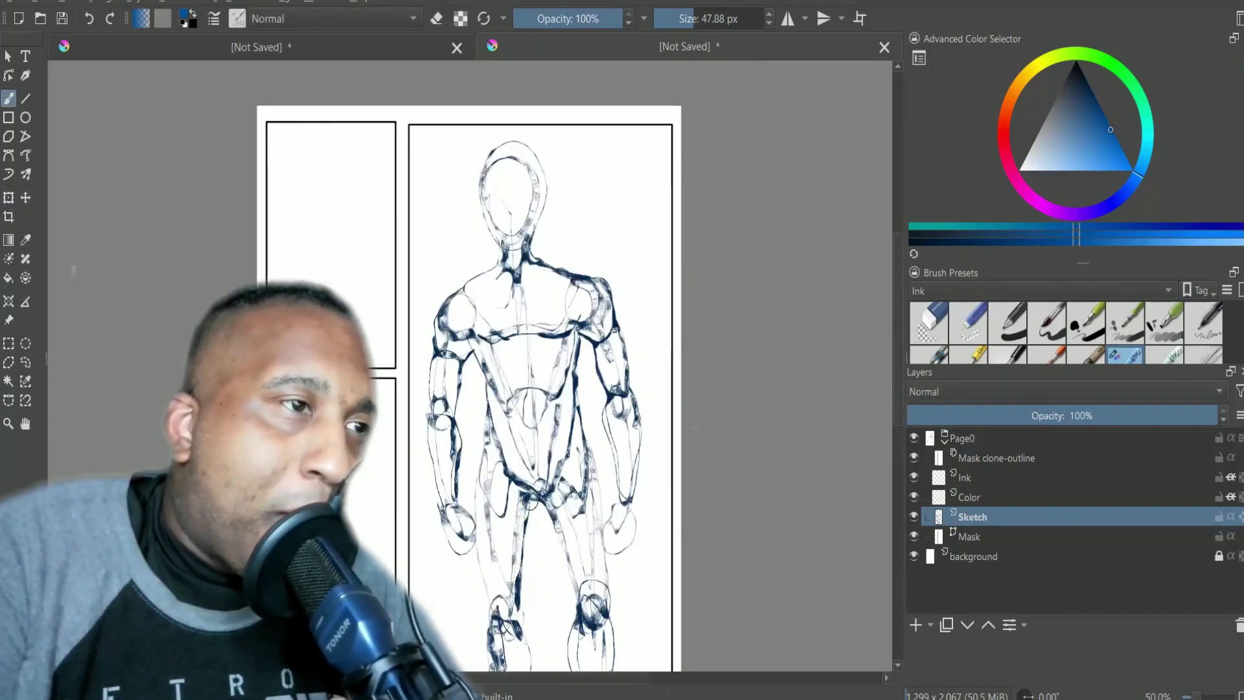
# - Change the blending mode of the Mask clone-outline layer
pyautogui.scroll(-3, 575, 380)
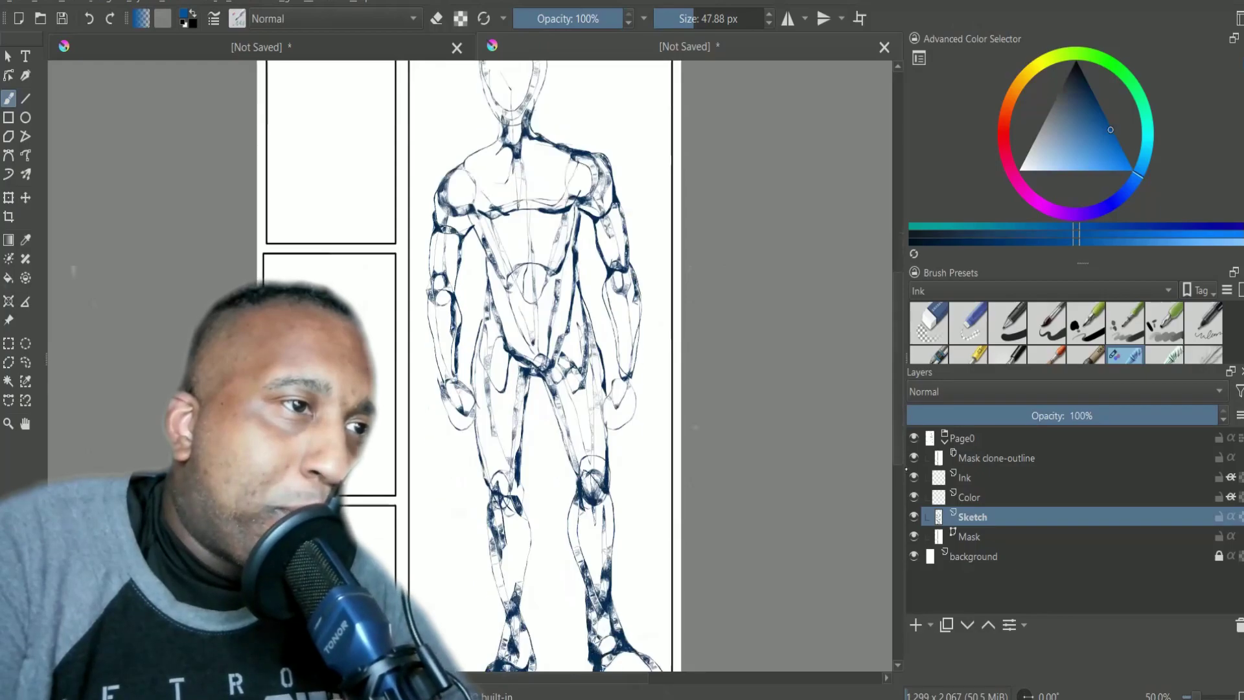
pyautogui.click(998, 457)
pyautogui.click(1063, 392)
pyautogui.click(1024, 410)
pyautogui.scroll(4, 551, 364)
pyautogui.scroll(-1, 551, 364)
# - Add a new paint layer directly above the Sketch layer
pyautogui.click(971, 518)
pyautogui.click(915, 625)
pyautogui.moveTo(898, 369); pyautogui.dragTo(898, 337)
pyautogui.press('+')
# - Save the drawing as MANTIS redesign.kra and close the other unsaved document
pyautogui.hotkey('ctrl', 's')
pyautogui.click(233, 149)
pyautogui.click(488, 395)
pyautogui.click(456, 47)
# - Sketch a side-profile head with neck and helmet outline in the upper small panel
pyautogui.press('+')
pyautogui.scroll(2, 884, 319)
pyautogui.moveTo(408, 218)
pyautogui.mouseDown()
pyautogui.moveTo(447, 413)
pyautogui.moveTo(507, 341)
pyautogui.moveTo(510, 293)
pyautogui.moveTo(357, 328)
pyautogui.mouseUp()
pyautogui.moveTo(457, 531); pyautogui.dragTo(445, 429)
pyautogui.moveTo(340, 189); pyautogui.dragTo(394, 351)
# - Draw a large oval eye lens and a smaller oval above it on the front of the profile helmet
pyautogui.moveTo(442, 286); pyautogui.dragTo(535, 294)
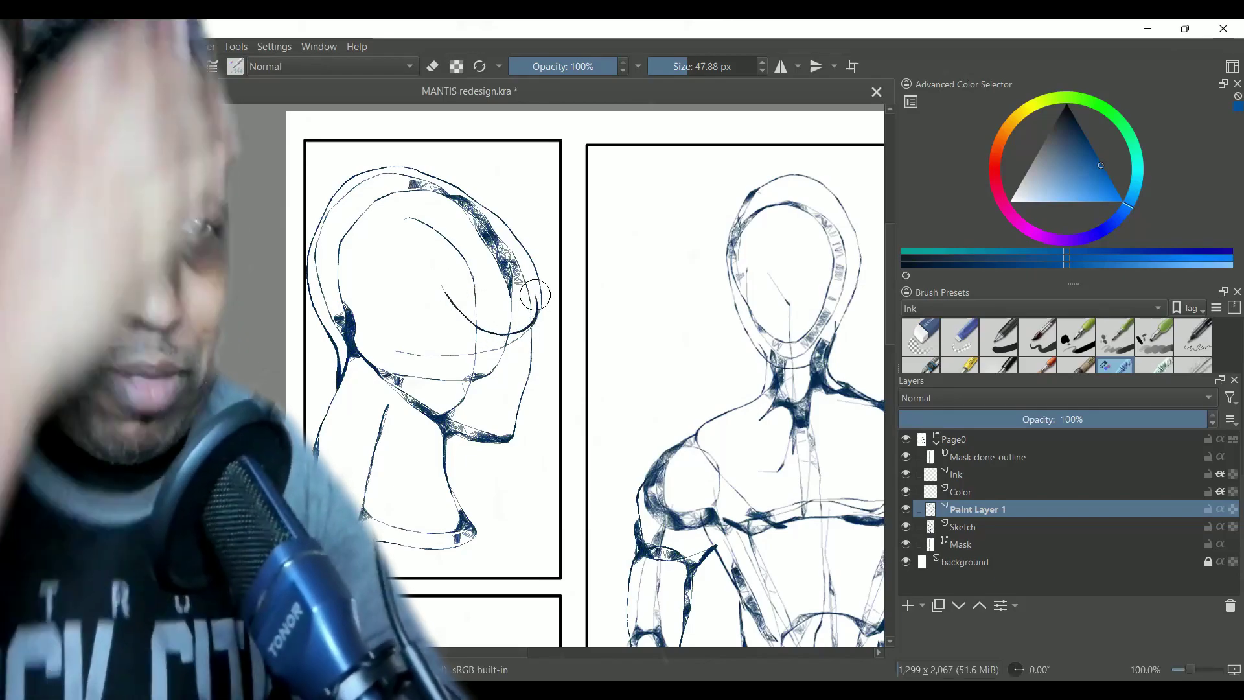
pyautogui.moveTo(458, 241); pyautogui.dragTo(467, 224)
pyautogui.moveTo(410, 285); pyautogui.dragTo(465, 339)
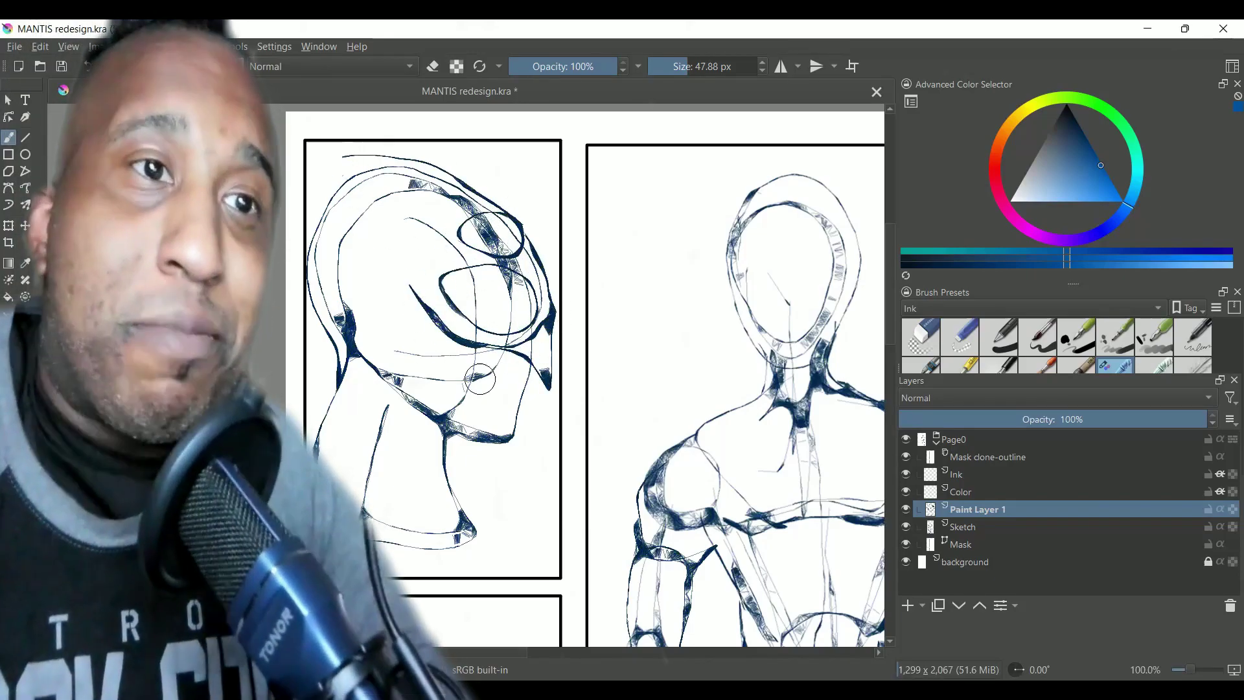
# - Draw the profile helmet's jaw guard, cheek edge and side sections, setting the brush to 45.56 px and 67% opacity
pyautogui.moveTo(512, 425); pyautogui.dragTo(455, 389)
pyautogui.moveTo(463, 401)
pyautogui.mouseDown()
pyautogui.moveTo(400, 270)
pyautogui.moveTo(365, 346)
pyautogui.moveTo(339, 278)
pyautogui.moveTo(420, 227)
pyautogui.mouseUp()
pyautogui.moveTo(421, 226)
pyautogui.mouseDown()
pyautogui.moveTo(353, 288)
pyautogui.moveTo(367, 352)
pyautogui.mouseUp()
pyautogui.click(687, 66)
pyautogui.click(607, 66)
pyautogui.moveTo(389, 294); pyautogui.dragTo(357, 343)
pyautogui.click(582, 66)
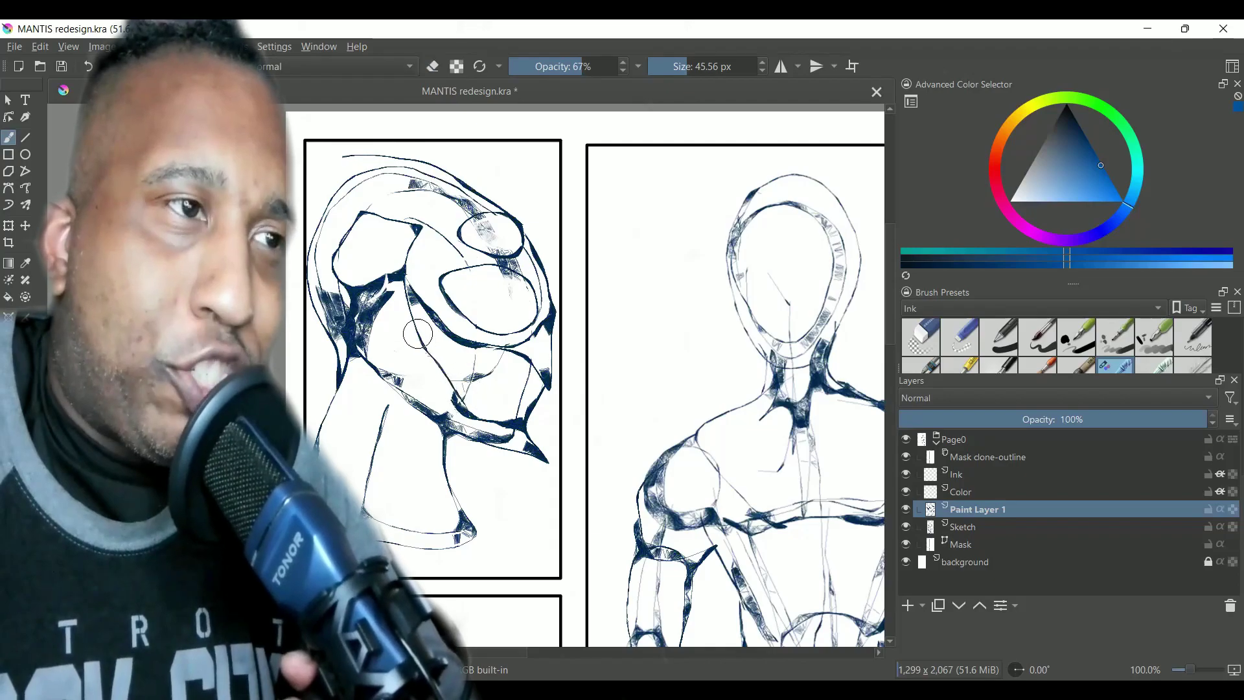
# - Draw the profile face's lips and an eye inside the large lens with a 31.41 px brush at 51% opacity
pyautogui.hotkey('ctrl', '+')
pyautogui.hotkey('ctrl', '+')
pyautogui.click(565, 67)
pyautogui.click(682, 67)
pyautogui.moveTo(533, 406)
pyautogui.mouseDown()
pyautogui.moveTo(575, 417)
pyautogui.moveTo(557, 446)
pyautogui.moveTo(590, 396)
pyautogui.mouseUp()
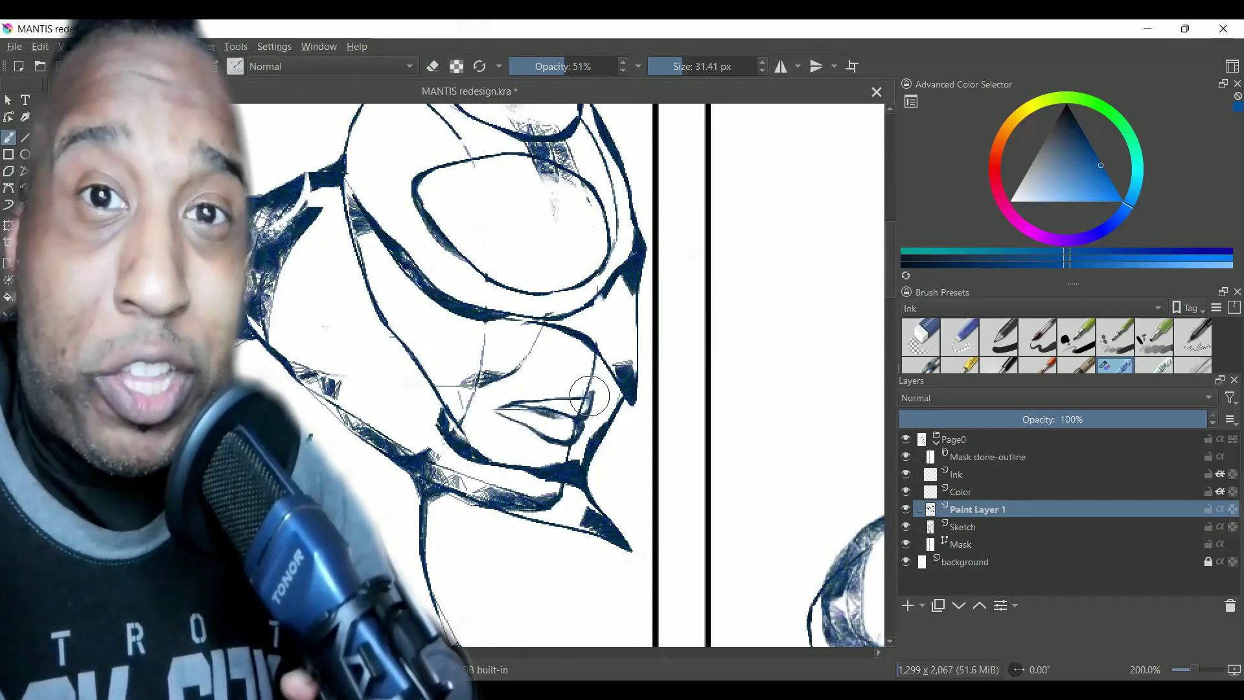
pyautogui.press('e')
pyautogui.moveTo(530, 259)
pyautogui.mouseDown()
pyautogui.moveTo(592, 256)
pyautogui.moveTo(545, 259)
pyautogui.moveTo(589, 247)
pyautogui.moveTo(578, 245)
pyautogui.moveTo(584, 269)
pyautogui.moveTo(600, 243)
pyautogui.moveTo(536, 174)
pyautogui.moveTo(551, 223)
pyautogui.moveTo(611, 241)
pyautogui.mouseUp()
pyautogui.press('-')
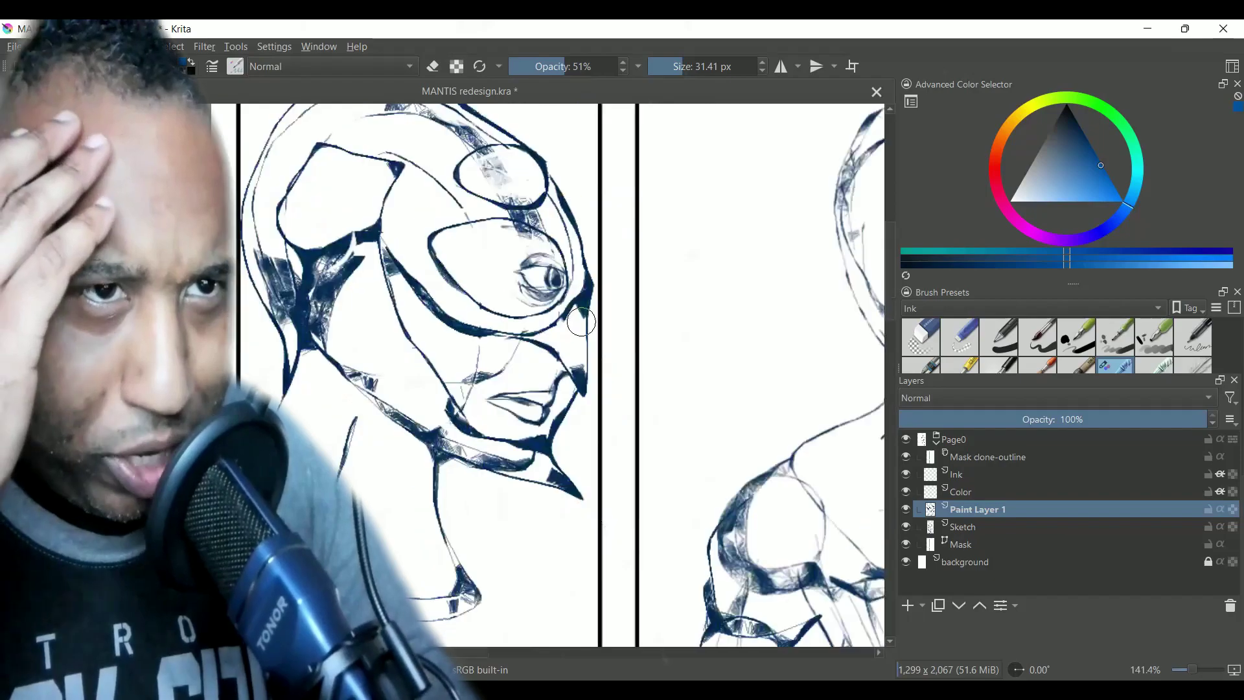
# - Draw the neck muscle lines beneath the profile head's jaw with the brush at 65% opacity
pyautogui.press('+')
pyautogui.moveTo(890, 289); pyautogui.dragTo(891, 310)
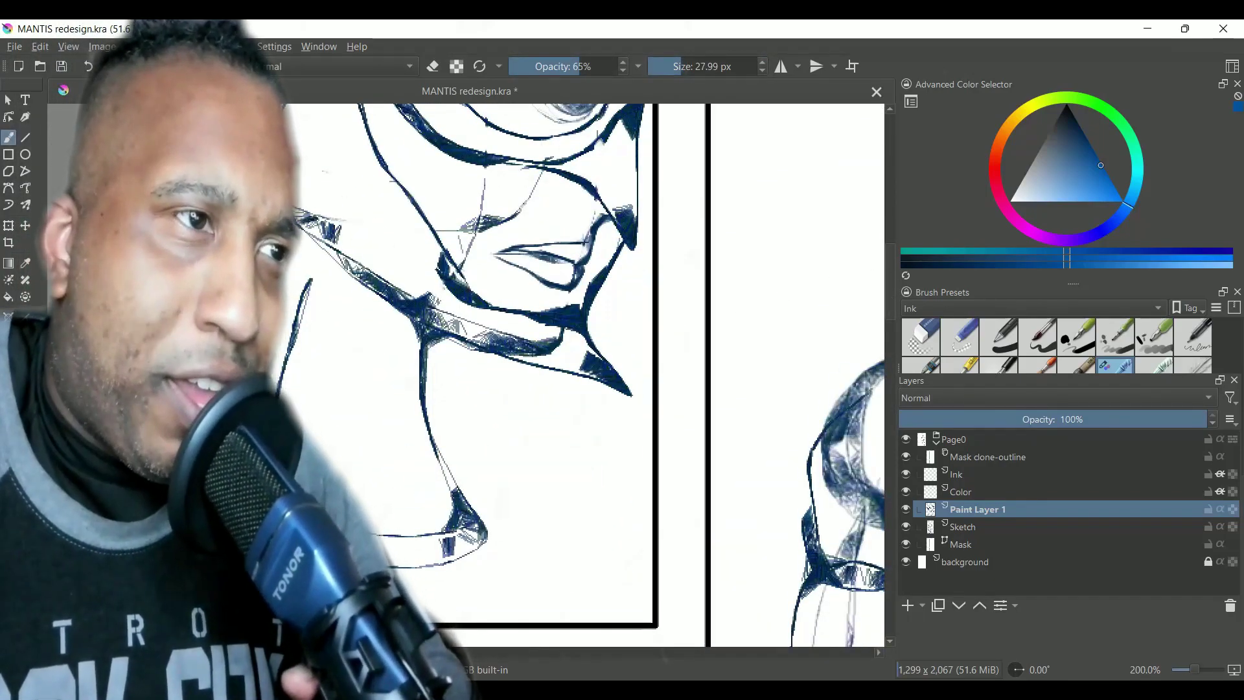
pyautogui.scroll(-3, 476, 393)
pyautogui.moveTo(890, 320); pyautogui.dragTo(890, 302)
pyautogui.moveTo(308, 341); pyautogui.dragTo(417, 341)
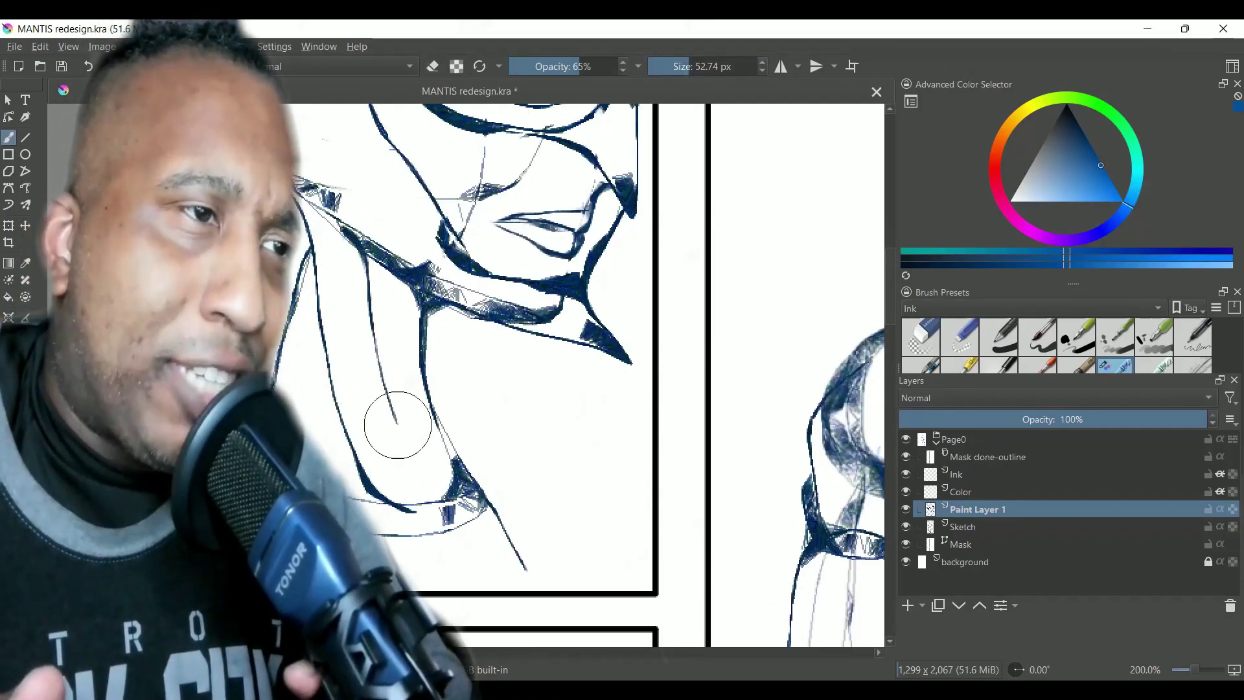
# - Erase stray lines around the profile face's nose, cheek and mouth, lowering the brush opacity to 26%
pyautogui.scroll(4, 861, 263)
pyautogui.press('e')
pyautogui.moveTo(528, 396); pyautogui.dragTo(559, 363)
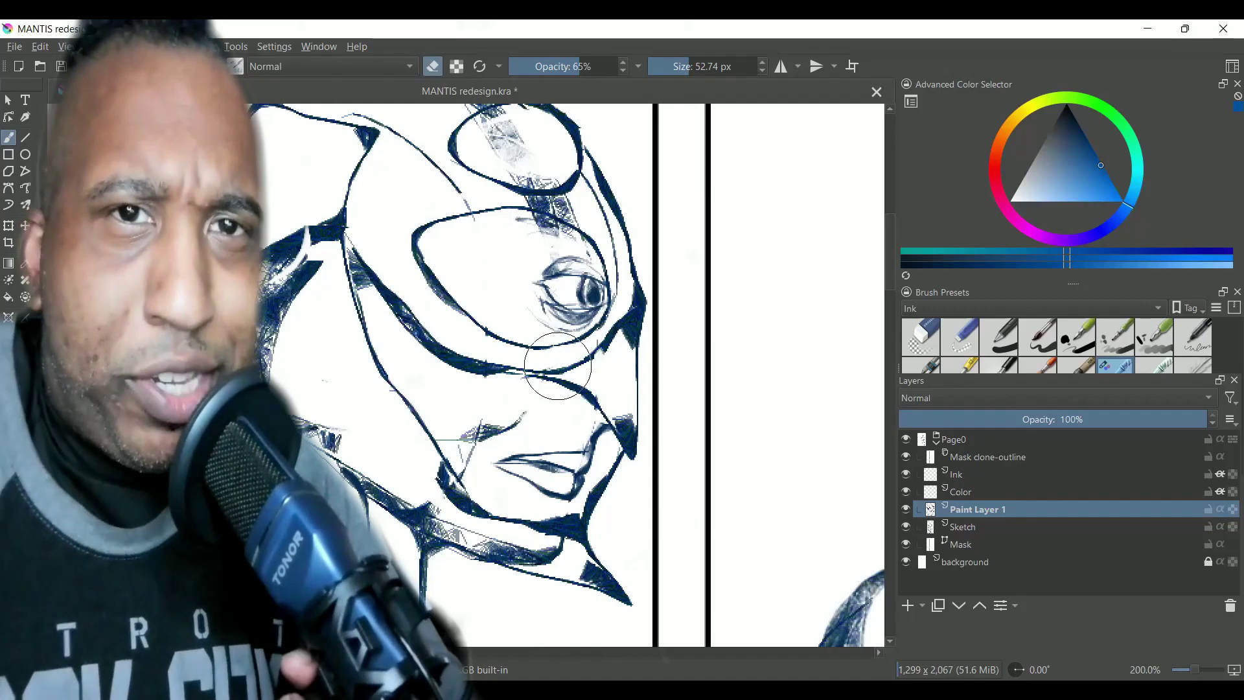
pyautogui.moveTo(472, 464); pyautogui.dragTo(464, 478)
pyautogui.click(536, 66)
pyautogui.moveTo(589, 452); pyautogui.dragTo(597, 436)
pyautogui.press('e')
# - Add light shading strokes around the profile face's chin, nose, cheek and lens at 26% opacity
pyautogui.moveTo(566, 512); pyautogui.dragTo(569, 502)
pyautogui.moveTo(495, 433); pyautogui.dragTo(484, 484)
pyautogui.moveTo(573, 413); pyautogui.dragTo(598, 413)
pyautogui.moveTo(418, 341); pyautogui.dragTo(426, 424)
pyautogui.moveTo(436, 271); pyautogui.dragTo(452, 233)
pyautogui.hotkey('ctrl', '-')
pyautogui.hotkey('ctrl', '-')
pyautogui.hotkey('ctrl', '-')
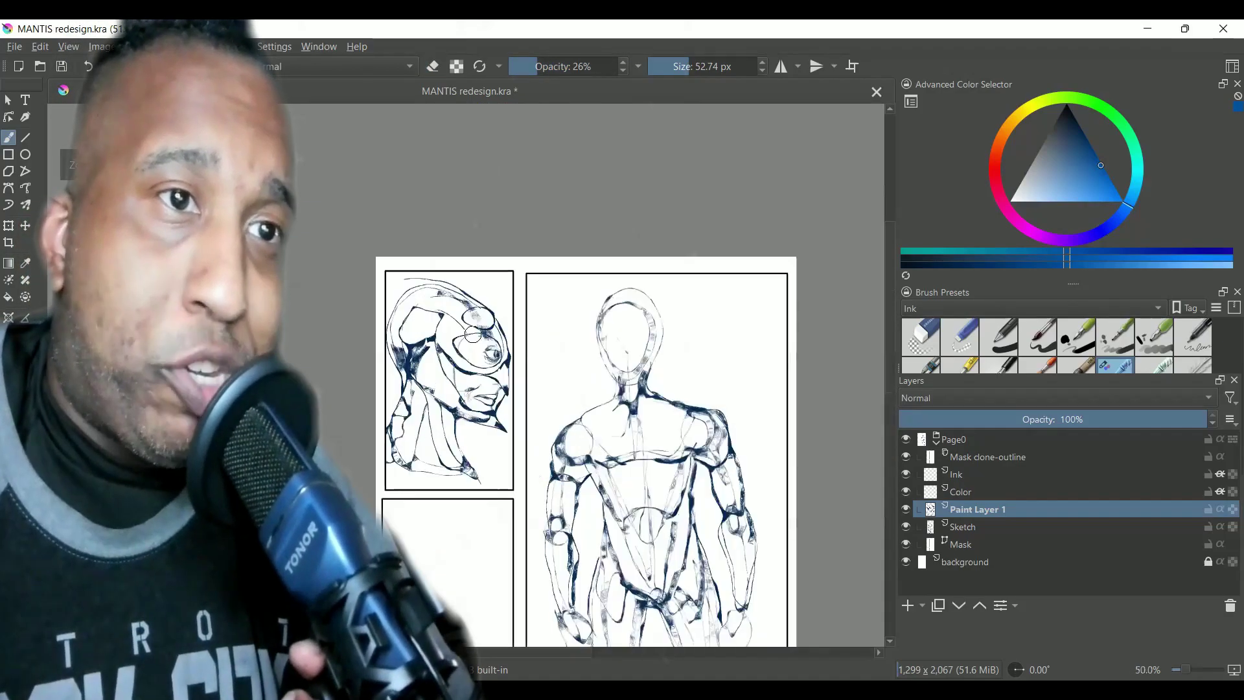
# - Shade the back of the profile helmet and the neck with dark strokes at 67% opacity, adding a pointed rear crest
pyautogui.hotkey('ctrl', '+')
pyautogui.hotkey('ctrl', '+')
pyautogui.click(576, 64)
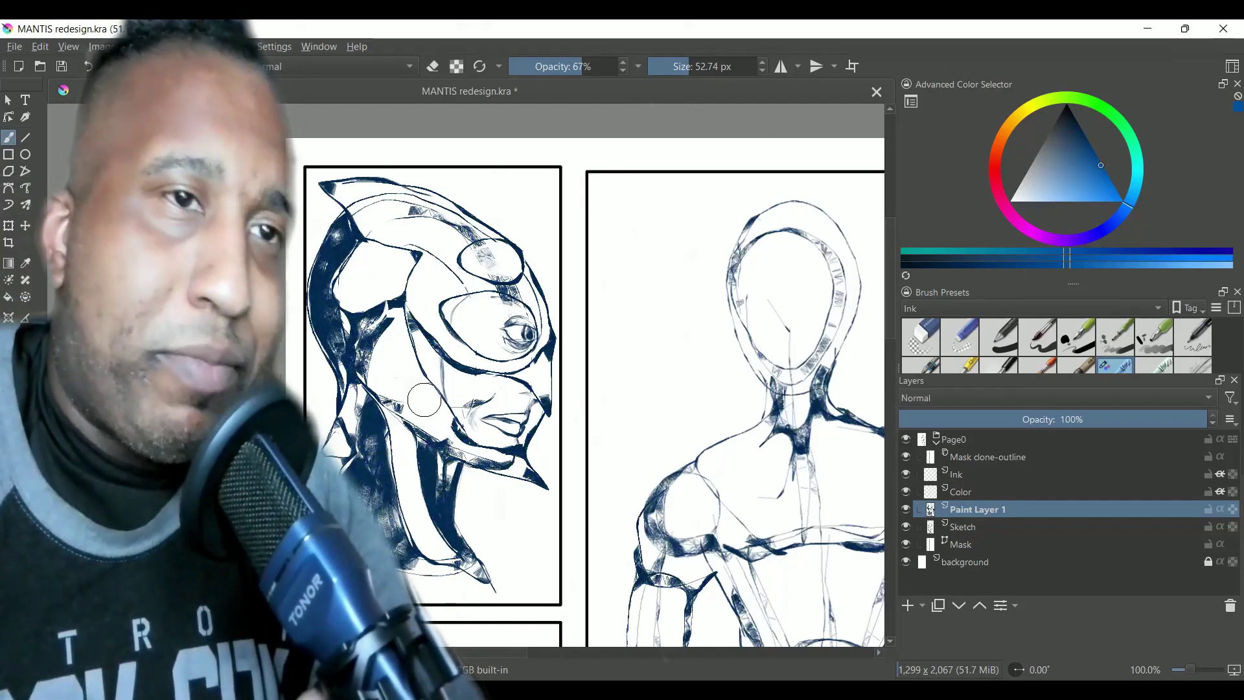
pyautogui.hotkey('ctrl', '-')
pyautogui.hotkey('ctrl', '-')
# - Fill in the dark base of the profile neck with a 100.09 px brush and save the drawing
pyautogui.hotkey('ctrl', '+')
pyautogui.hotkey('ctrl', '+')
pyautogui.hotkey('ctrl', '+')
pyautogui.hotkey('ctrl', '-')
pyautogui.hotkey('ctrl', '-')
pyautogui.hotkey('ctrl', '-')
pyautogui.click(699, 67)
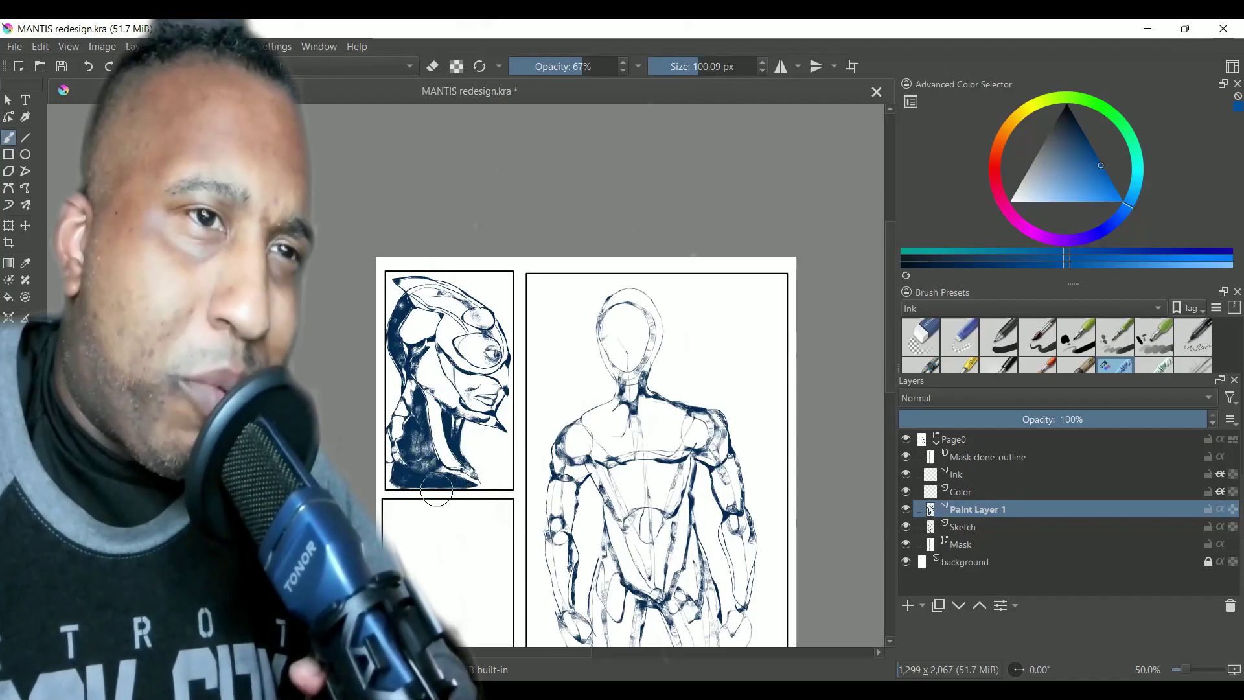
pyautogui.hotkey('ctrl', 's')
# - On a new paint layer, sketch an open hand with shaded fingers, wrist and forearm in the middle small panel
pyautogui.scroll(-3, 464, 490)
pyautogui.press('+')
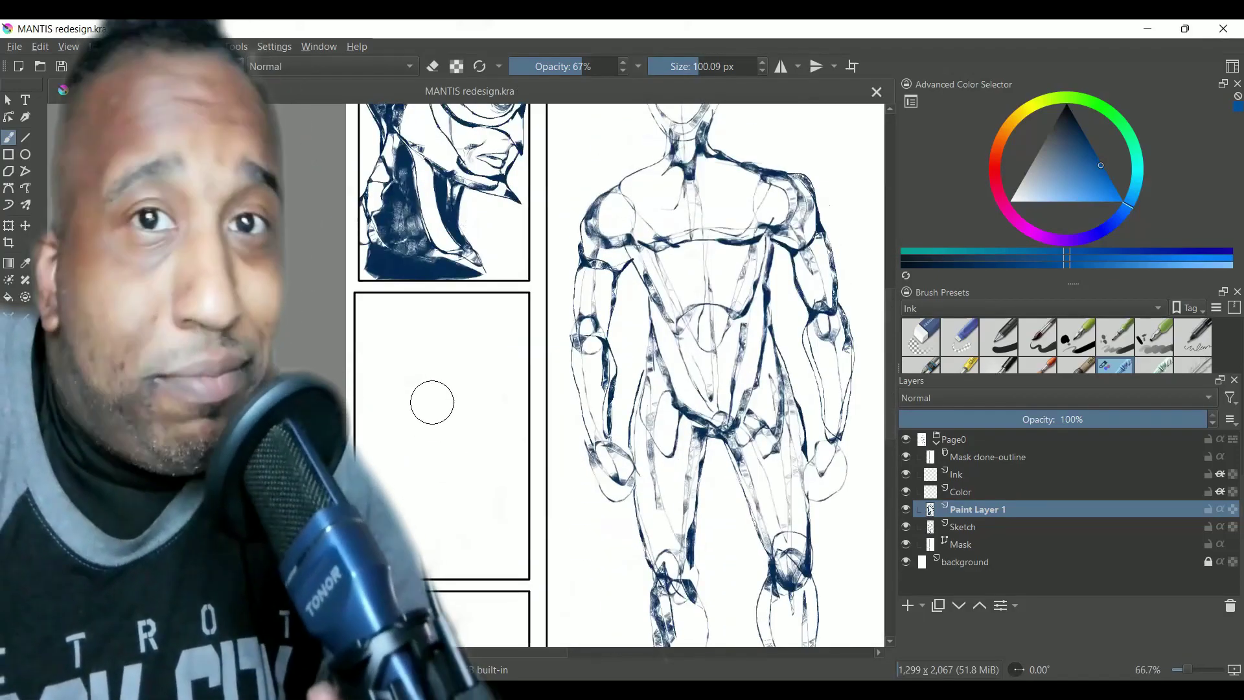
pyautogui.press('Insert')
pyautogui.moveTo(418, 421)
pyautogui.mouseDown()
pyautogui.moveTo(454, 492)
pyautogui.moveTo(470, 426)
pyautogui.mouseUp()
pyautogui.moveTo(417, 347); pyautogui.dragTo(422, 405)
pyautogui.moveTo(435, 413); pyautogui.dragTo(464, 326)
pyautogui.moveTo(464, 325)
pyautogui.mouseDown()
pyautogui.moveTo(470, 390)
pyautogui.moveTo(497, 330)
pyautogui.moveTo(500, 398)
pyautogui.moveTo(493, 388)
pyautogui.moveTo(479, 467)
pyautogui.moveTo(501, 445)
pyautogui.mouseUp()
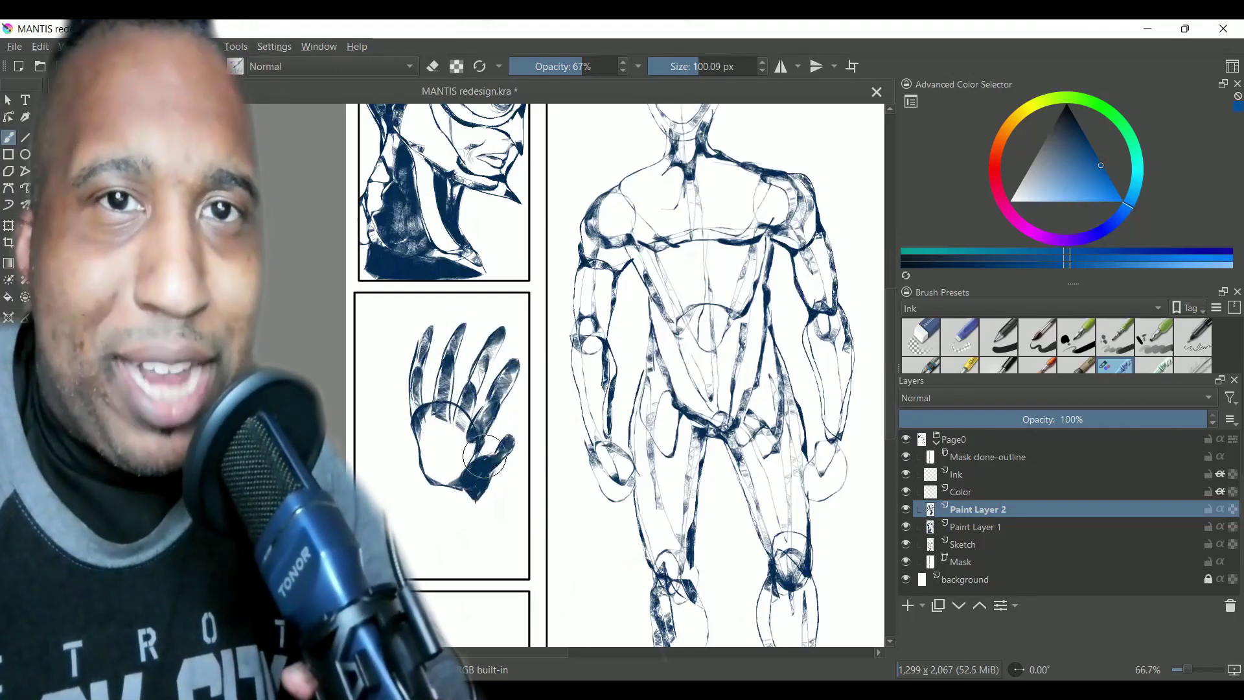
pyautogui.moveTo(504, 587); pyautogui.dragTo(467, 496)
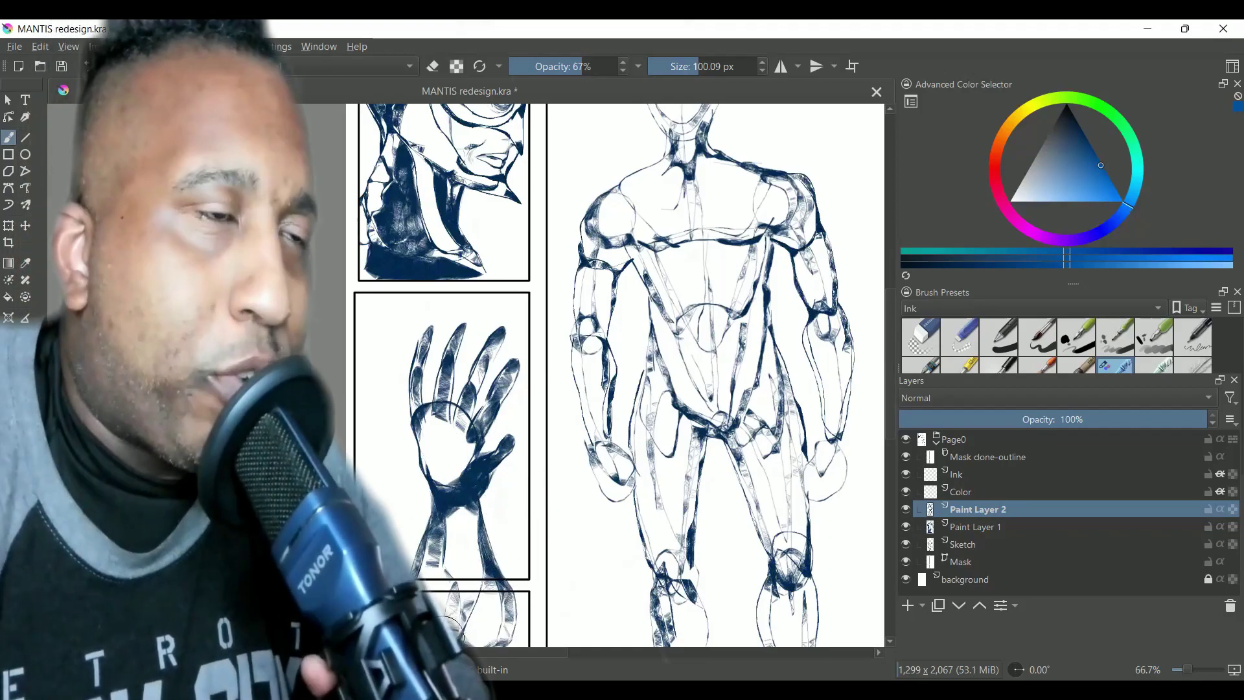
# - Resize and reposition the hand and forearm sketch to fit inside the middle small panel, and save the drawing
pyautogui.hotkey('ctrl', 't')
pyautogui.moveTo(464, 454); pyautogui.dragTo(448, 435)
pyautogui.moveTo(490, 594)
pyautogui.mouseDown()
pyautogui.moveTo(464, 533)
pyautogui.moveTo(429, 543)
pyautogui.mouseUp()
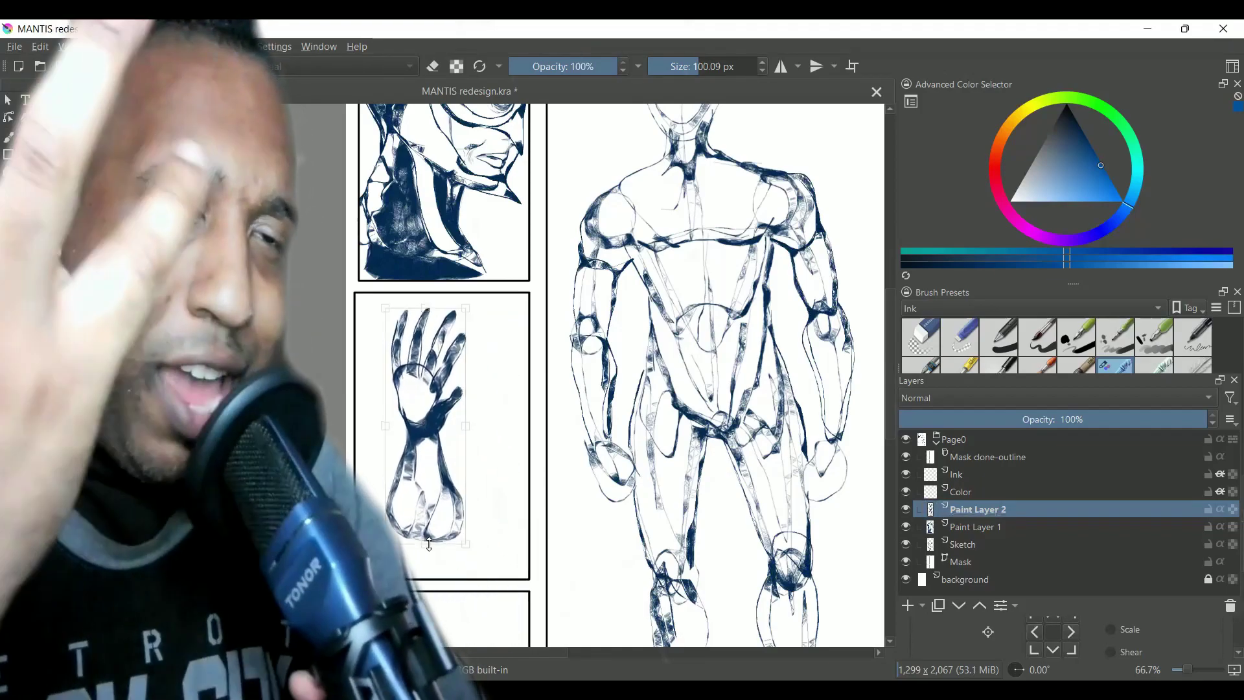
pyautogui.moveTo(386, 308); pyautogui.dragTo(374, 295)
pyautogui.moveTo(416, 392)
pyautogui.mouseDown()
pyautogui.moveTo(452, 419)
pyautogui.moveTo(508, 430)
pyautogui.moveTo(467, 443)
pyautogui.mouseUp()
pyautogui.press('b')
pyautogui.hotkey('ctrl', 's')
# - Draw a long curved blade rising beside the forearm, extend the elbow, and darken the forearm shading
pyautogui.hotkey('ctrl', '-')
pyautogui.hotkey('ctrl', '-')
pyautogui.hotkey('ctrl', '+')
pyautogui.hotkey('ctrl', '+')
pyautogui.hotkey('ctrl', '+')
pyautogui.scroll(-3, 444, 400)
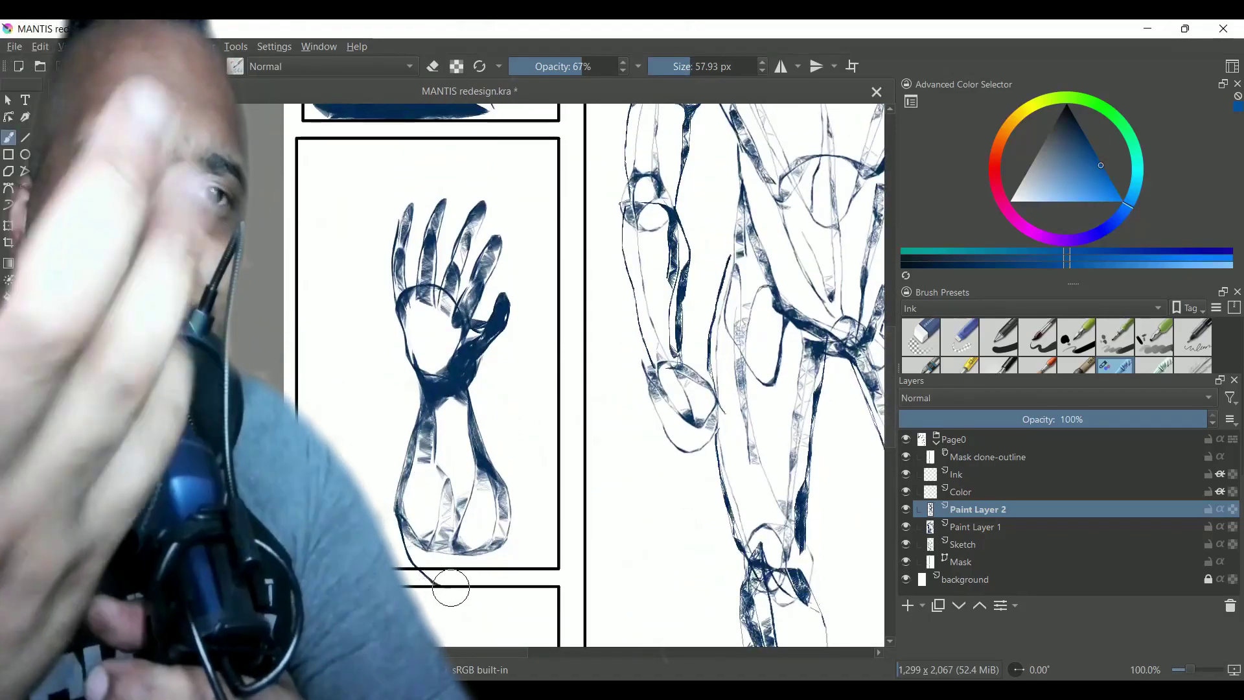
pyautogui.moveTo(465, 622)
pyautogui.mouseDown()
pyautogui.moveTo(339, 370)
pyautogui.moveTo(387, 427)
pyautogui.mouseUp()
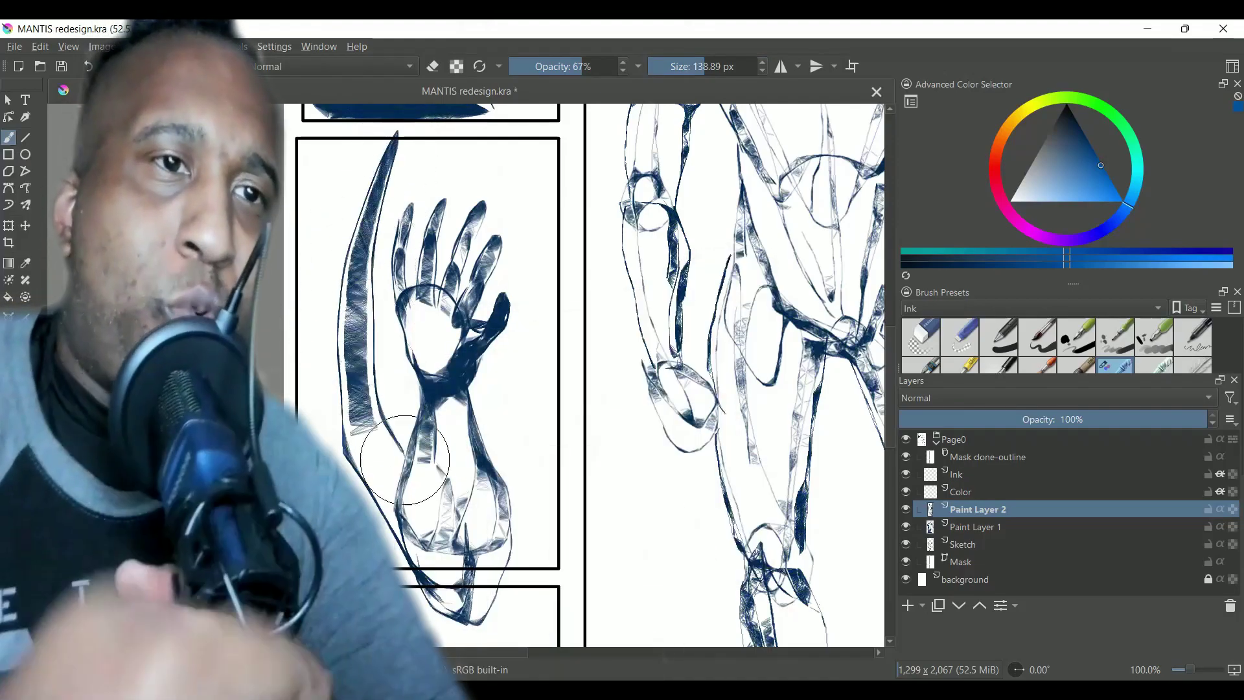
pyautogui.moveTo(447, 383); pyautogui.dragTo(512, 554)
pyautogui.moveTo(458, 297); pyautogui.dragTo(454, 388)
# - Compress the arm and blade sketch vertically so the elbow fits inside the middle small panel
pyautogui.hotkey('ctrl', 't')
pyautogui.moveTo(424, 630); pyautogui.dragTo(424, 564)
pyautogui.press('b')
# - Add pointed claw tips to the fingers and refine the shading on the palm and wrist
pyautogui.scroll(1, 469, 382)
pyautogui.moveTo(456, 214); pyautogui.dragTo(486, 139)
pyautogui.moveTo(489, 228); pyautogui.dragTo(514, 175)
pyautogui.press('-')
pyautogui.moveTo(444, 382); pyautogui.dragTo(415, 447)
pyautogui.press('e')
pyautogui.press('-')
pyautogui.scroll(4, 466, 375)
pyautogui.press('e')
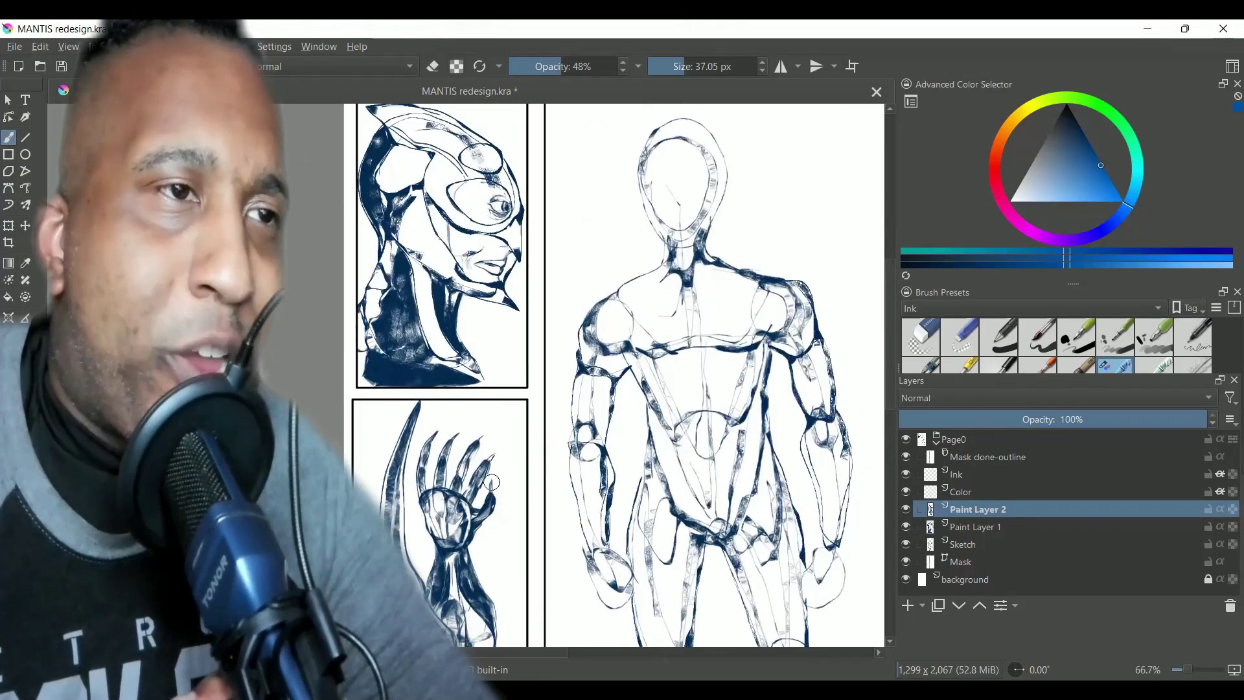
# - Add a paint layer, rough out a neck and upper torso study in the empty lowest small panel, and save the drawing
pyautogui.scroll(-5, 496, 475)
pyautogui.press('Insert')
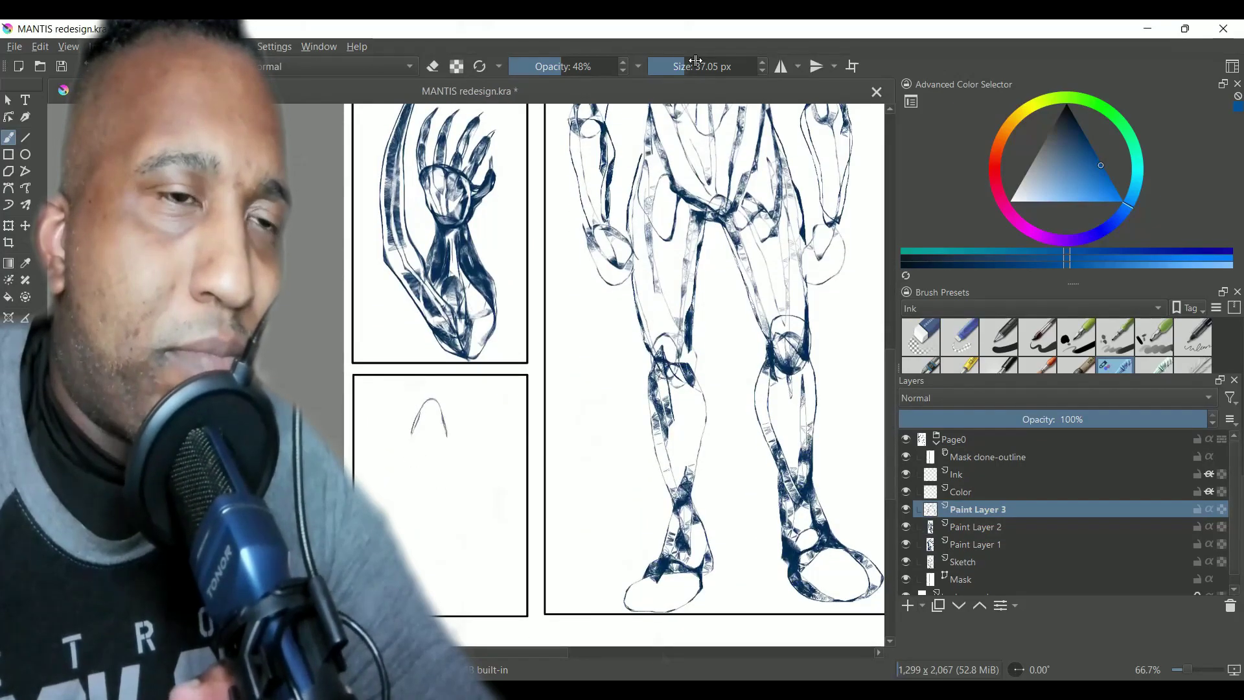
pyautogui.moveTo(421, 408)
pyautogui.mouseDown()
pyautogui.moveTo(479, 382)
pyautogui.moveTo(454, 454)
pyautogui.moveTo(414, 479)
pyautogui.moveTo(522, 446)
pyautogui.mouseUp()
pyautogui.moveTo(414, 434); pyautogui.dragTo(359, 466)
pyautogui.moveTo(433, 398)
pyautogui.mouseDown()
pyautogui.moveTo(417, 397)
pyautogui.moveTo(455, 463)
pyautogui.mouseUp()
pyautogui.moveTo(370, 472)
pyautogui.mouseDown()
pyautogui.moveTo(385, 518)
pyautogui.moveTo(415, 545)
pyautogui.moveTo(431, 505)
pyautogui.moveTo(488, 489)
pyautogui.mouseUp()
pyautogui.moveTo(433, 518); pyautogui.dragTo(463, 532)
pyautogui.moveTo(890, 421); pyautogui.dragTo(890, 480)
pyautogui.hotkey('ctrl', 's')
# - Refine the contours of the torso study in the lowest small panel, erasing stray lines and redrawing them
pyautogui.hotkey('ctrl', '+')
pyautogui.hotkey('ctrl', '+')
pyautogui.moveTo(483, 300); pyautogui.dragTo(510, 332)
pyautogui.moveTo(387, 324); pyautogui.dragTo(408, 433)
pyautogui.press('e')
pyautogui.moveTo(410, 389)
pyautogui.mouseDown()
pyautogui.moveTo(416, 415)
pyautogui.moveTo(405, 392)
pyautogui.mouseUp()
pyautogui.moveTo(499, 383)
pyautogui.mouseDown()
pyautogui.moveTo(459, 376)
pyautogui.moveTo(427, 395)
pyautogui.moveTo(435, 372)
pyautogui.moveTo(410, 305)
pyautogui.moveTo(449, 289)
pyautogui.moveTo(460, 320)
pyautogui.mouseUp()
pyautogui.press('e')
pyautogui.moveTo(457, 433)
pyautogui.mouseDown()
pyautogui.moveTo(464, 453)
pyautogui.moveTo(447, 455)
pyautogui.mouseUp()
pyautogui.moveTo(447, 455); pyautogui.dragTo(470, 430)
# - Darken the shoulders and sides of the torso study with heavy brush strokes
pyautogui.moveTo(583, 389); pyautogui.dragTo(496, 457)
pyautogui.moveTo(324, 334); pyautogui.dragTo(295, 379)
pyautogui.moveTo(266, 328); pyautogui.dragTo(271, 400)
pyautogui.moveTo(340, 254); pyautogui.dragTo(389, 321)
pyautogui.moveTo(534, 265); pyautogui.dragTo(497, 312)
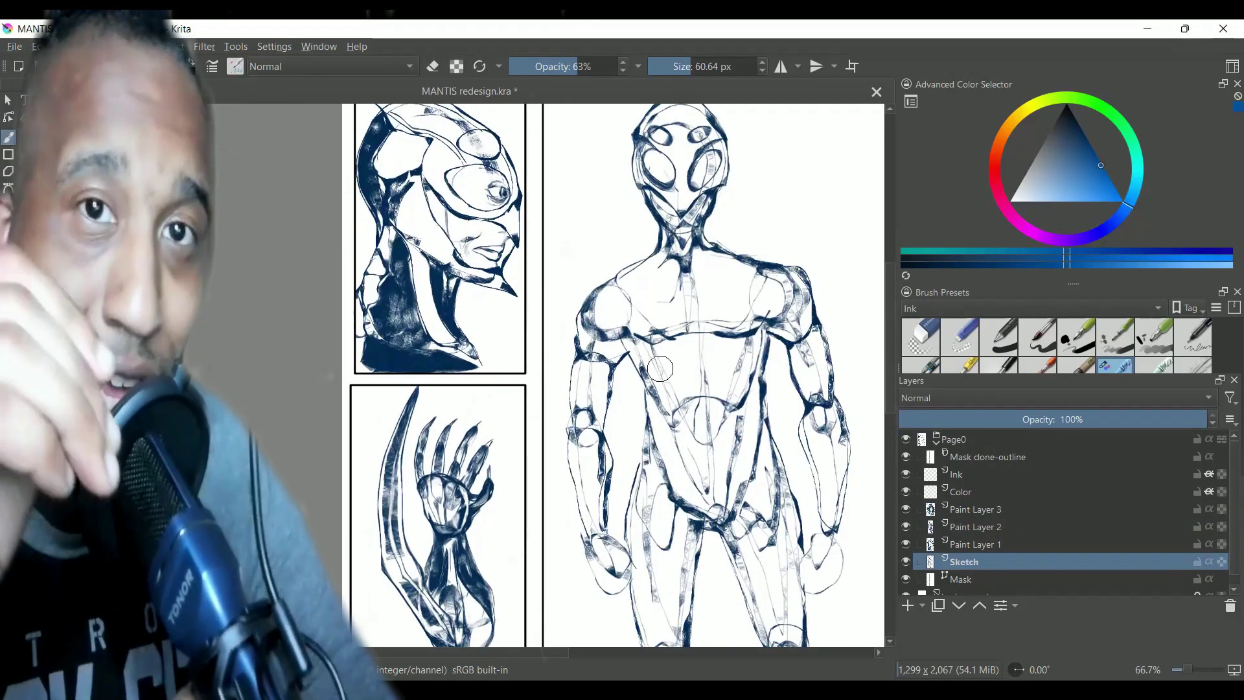
# - Add rib and side-muscle contours with shading along both flanks of the full-body figure on the Sketch layer
pyautogui.moveTo(646, 360); pyautogui.dragTo(671, 434)
pyautogui.moveTo(648, 367); pyautogui.dragTo(665, 415)
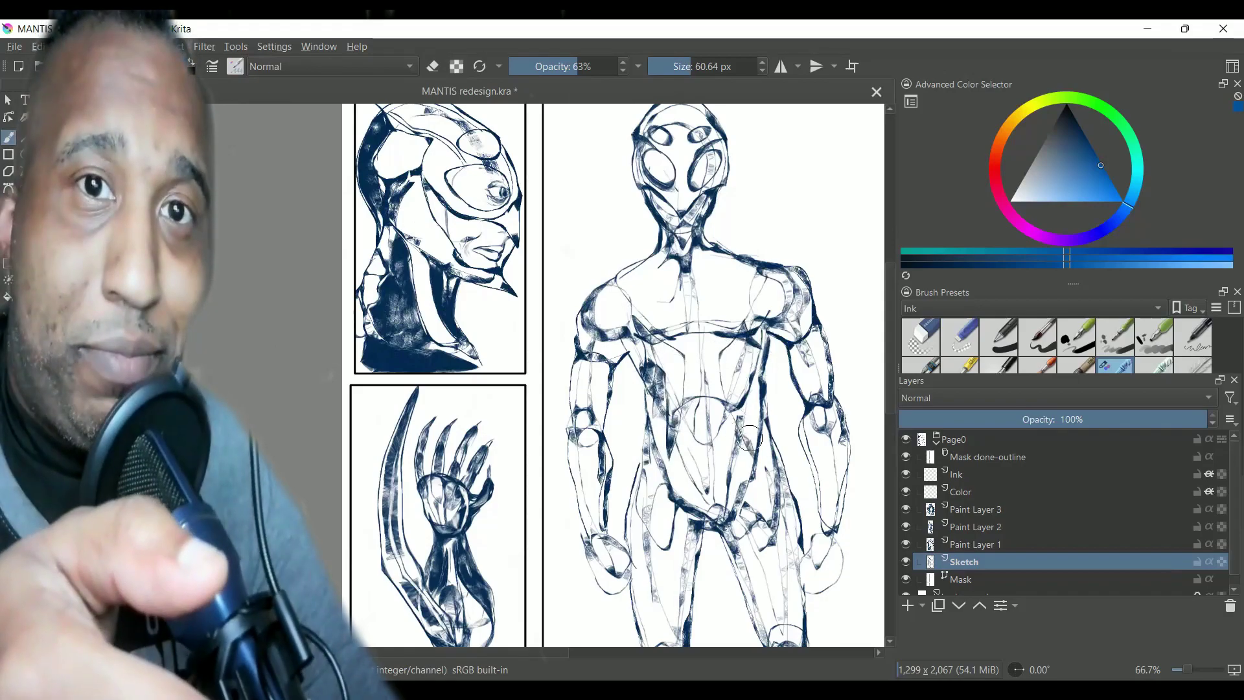
pyautogui.moveTo(754, 452); pyautogui.dragTo(759, 363)
# - Sketch long, narrow wings rising behind both shoulders and tapering down beside the arms of the full-body figure
pyautogui.moveTo(834, 323)
pyautogui.mouseDown()
pyautogui.moveTo(866, 381)
pyautogui.moveTo(875, 450)
pyautogui.mouseUp()
pyautogui.moveTo(568, 309); pyautogui.dragTo(568, 361)
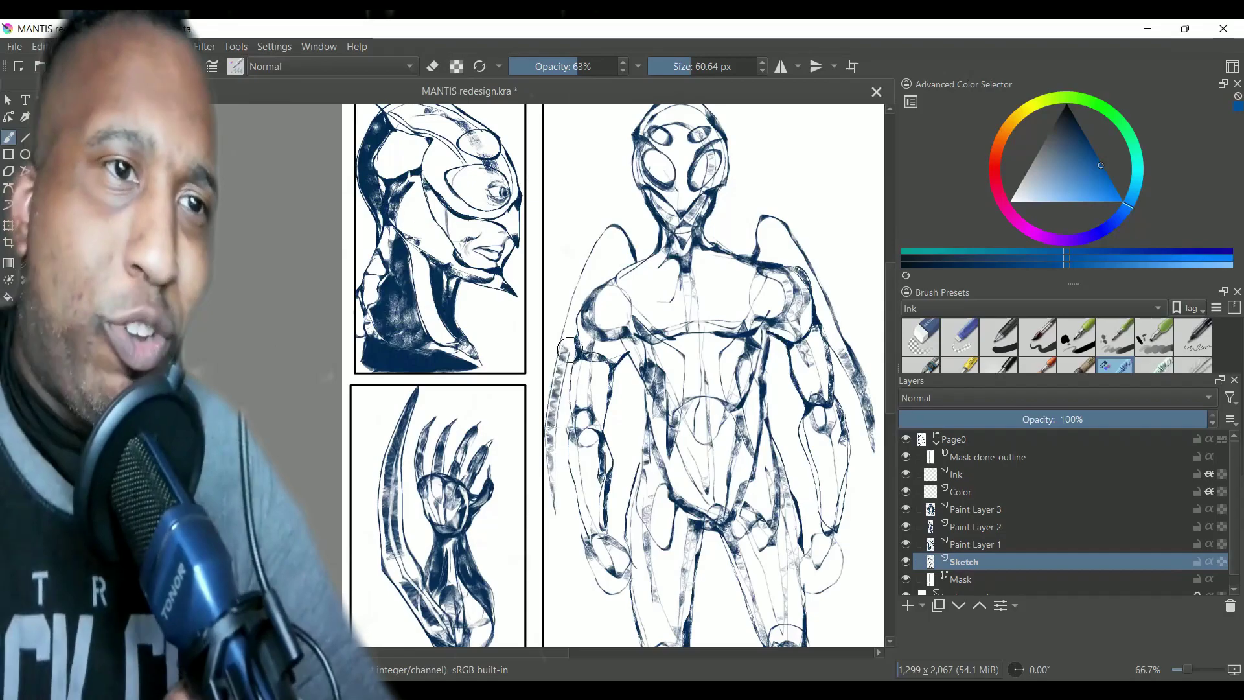
pyautogui.moveTo(780, 258); pyautogui.dragTo(795, 241)
pyautogui.moveTo(609, 238); pyautogui.dragTo(566, 373)
# - Clean up the full-body figure's torso, jaw and neck linework, alternating between erasing and redrawing
pyautogui.moveTo(890, 324)
pyautogui.mouseDown()
pyautogui.moveTo(890, 380)
pyautogui.moveTo(890, 328)
pyautogui.mouseUp()
pyautogui.hotkey('ctrl', '+')
pyautogui.press('e')
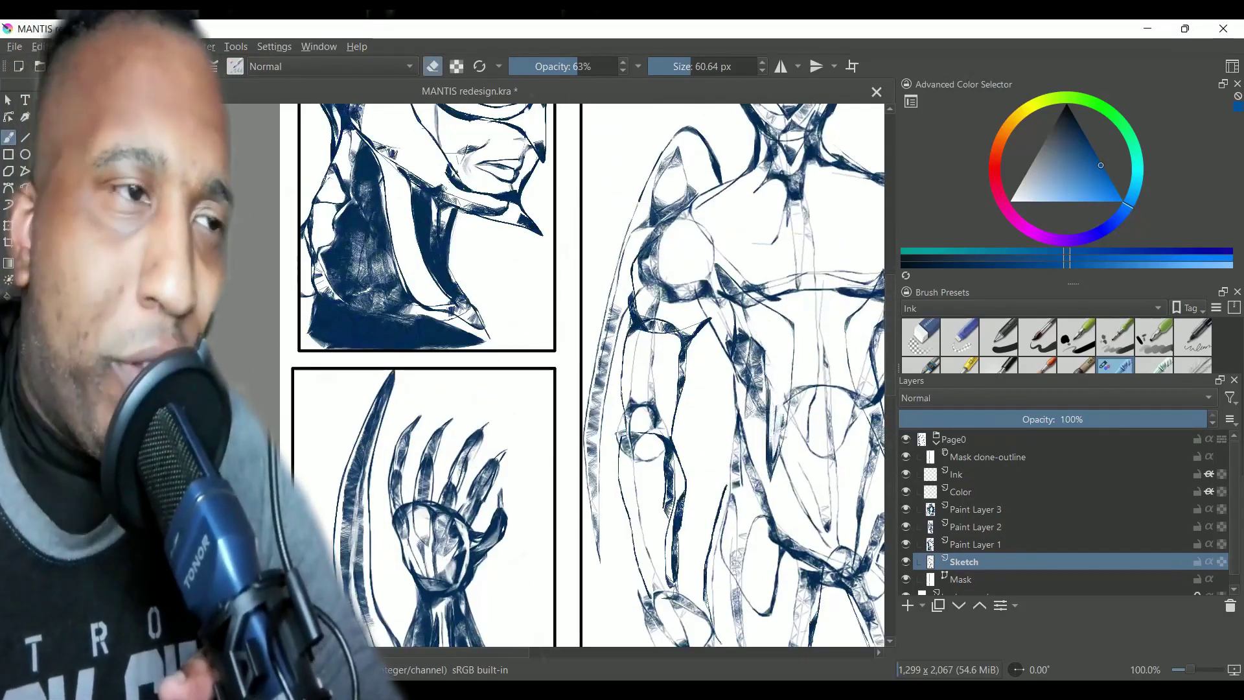
pyautogui.moveTo(414, 652); pyautogui.dragTo(460, 653)
pyautogui.moveTo(730, 391); pyautogui.dragTo(757, 449)
pyautogui.press('e')
pyautogui.hotkey('ctrl', '+')
pyautogui.moveTo(890, 329); pyautogui.dragTo(892, 293)
pyautogui.press('e')
pyautogui.press('e')
pyautogui.press('e')
pyautogui.moveTo(804, 206)
pyautogui.mouseDown()
pyautogui.moveTo(801, 191)
pyautogui.moveTo(787, 220)
pyautogui.mouseUp()
pyautogui.moveTo(691, 225); pyautogui.dragTo(669, 190)
pyautogui.press('e')
pyautogui.press('e')
pyautogui.moveTo(793, 218); pyautogui.dragTo(739, 250)
pyautogui.press('e')
pyautogui.press('e')
pyautogui.press('e')
pyautogui.press('e')
pyautogui.press('e')
# - Redraw the elbows, forearms and closed hands of the full-body figure with bolder contours
pyautogui.hotkey('ctrl', '-')
pyautogui.hotkey('ctrl', '-')
pyautogui.hotkey('ctrl', '-')
pyautogui.hotkey('ctrl', '-')
pyautogui.hotkey('ctrl', '-')
pyautogui.hotkey('ctrl', '+')
pyautogui.hotkey('ctrl', '+')
pyautogui.hotkey('ctrl', '+')
pyautogui.moveTo(891, 317); pyautogui.dragTo(891, 359)
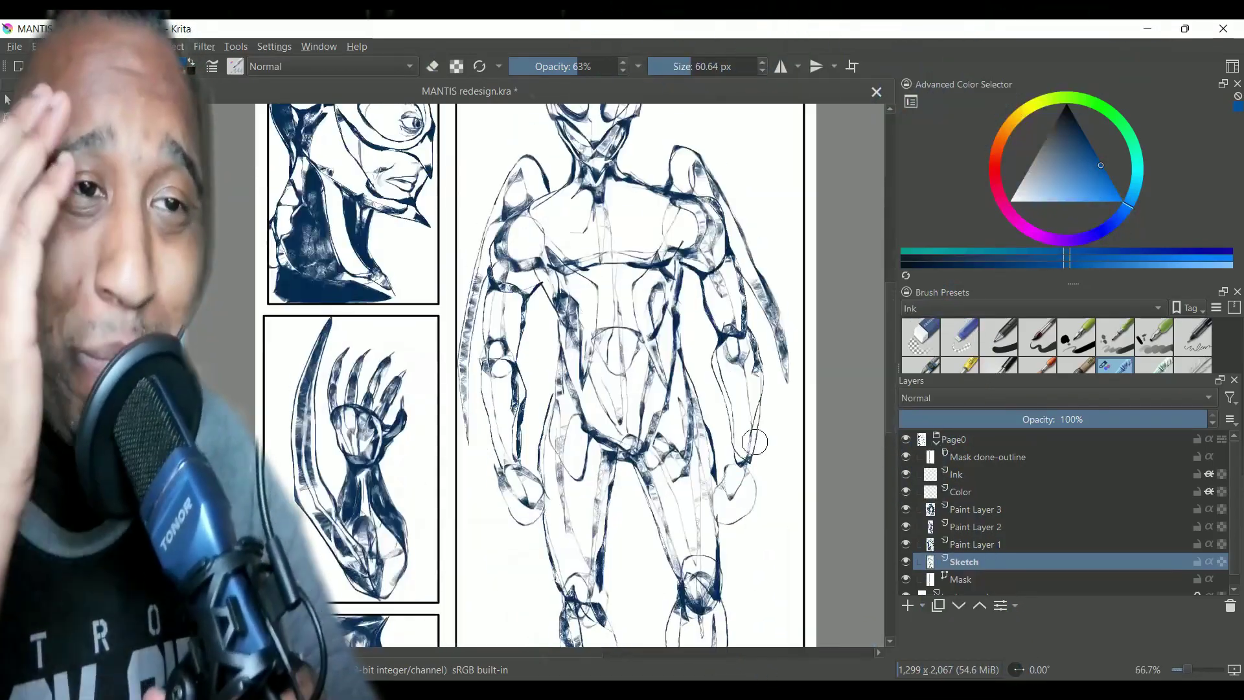
pyautogui.moveTo(751, 445); pyautogui.dragTo(753, 511)
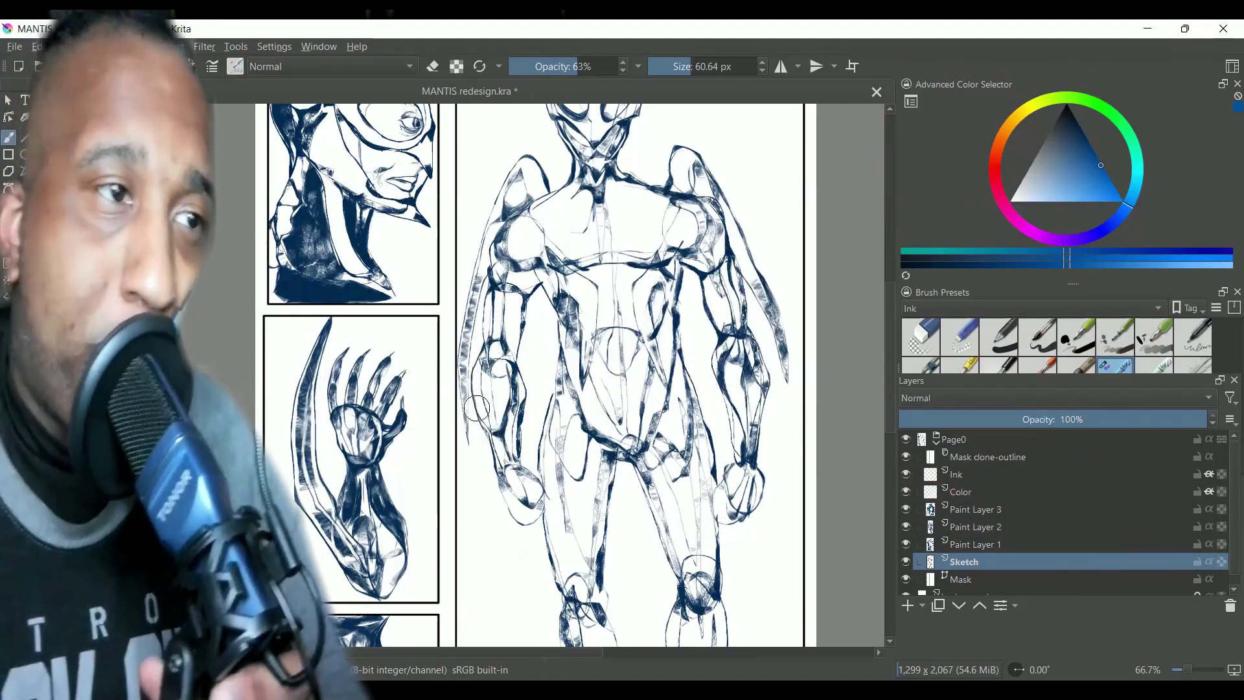
pyautogui.moveTo(890, 350); pyautogui.dragTo(854, 343)
pyautogui.scroll(-3, 854, 343)
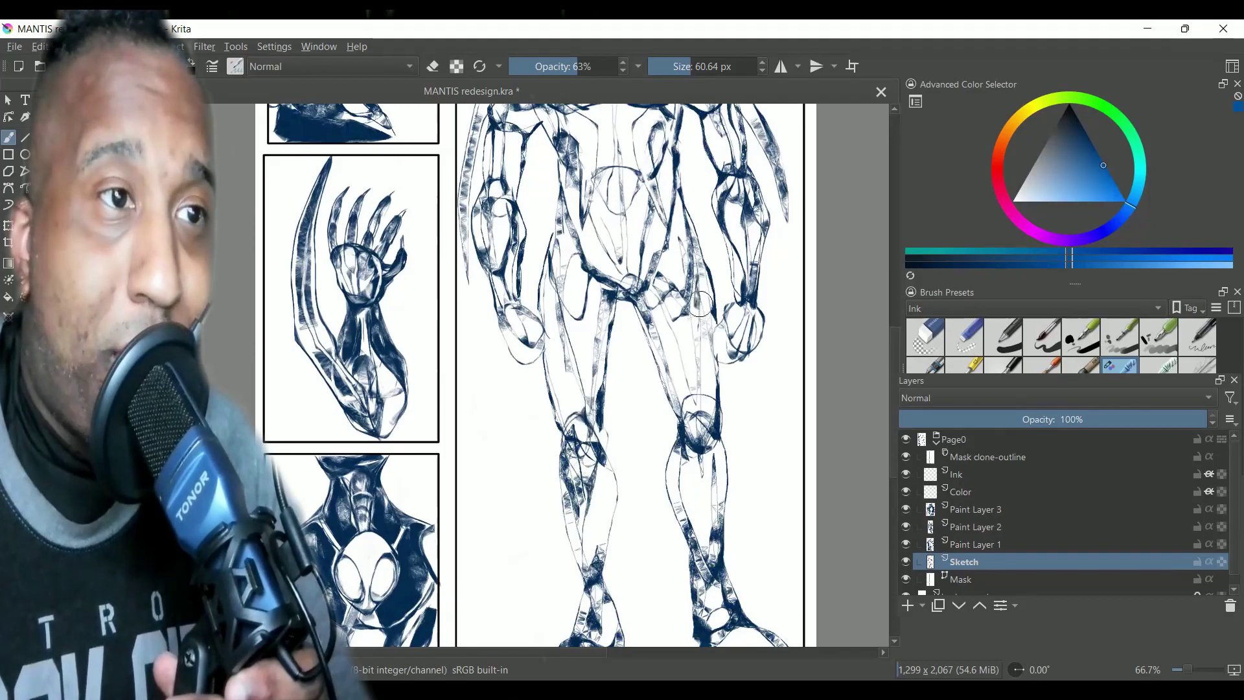
pyautogui.scroll(2, 707, 497)
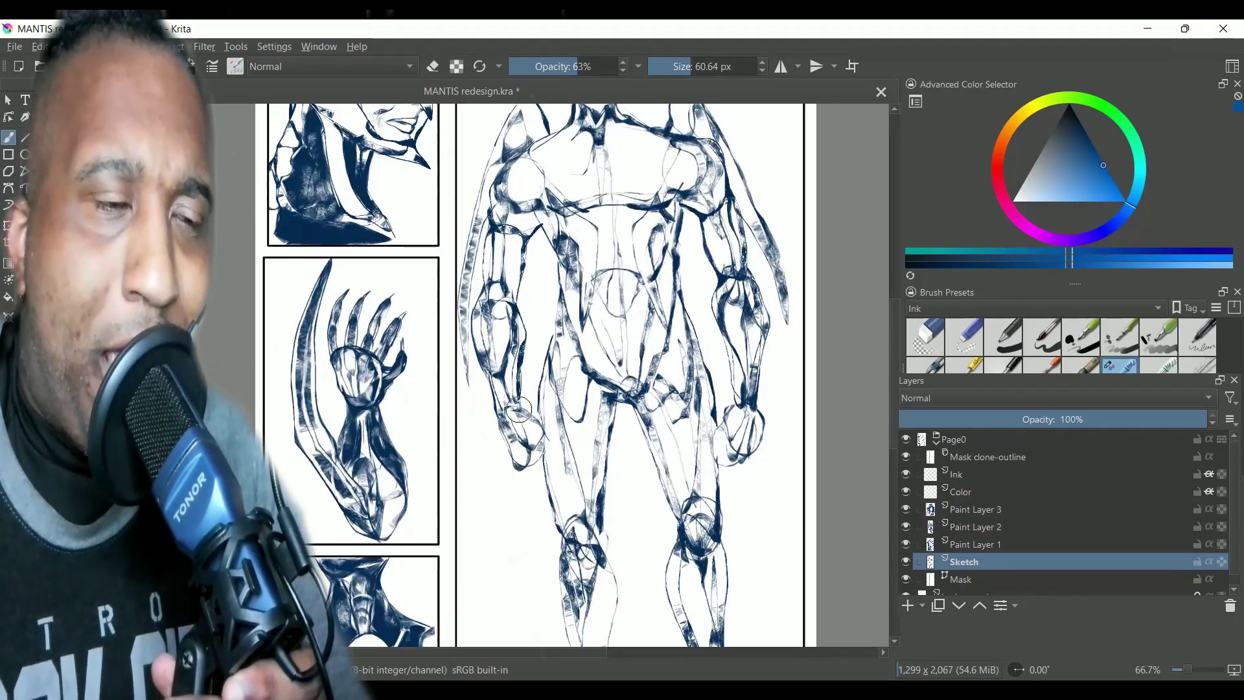
# - Fill the full-body figure's chest and shoulders with dark blue shading
pyautogui.scroll(1, 705, 389)
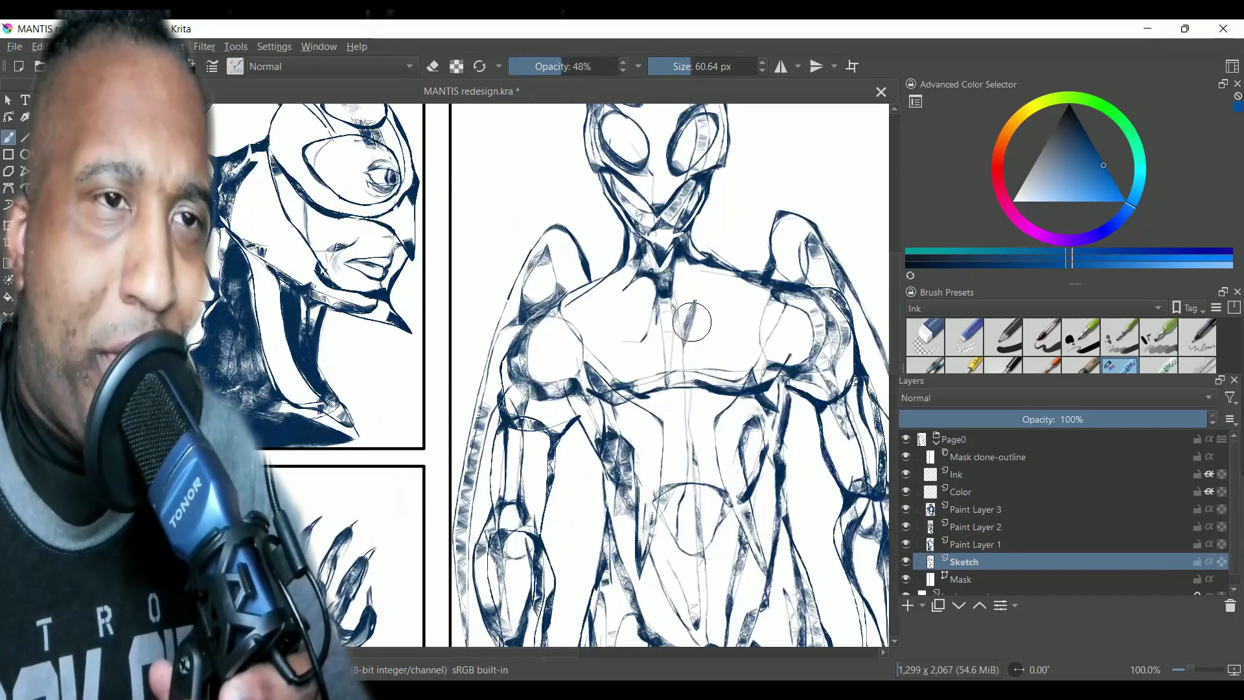
pyautogui.moveTo(722, 374)
pyautogui.mouseDown()
pyautogui.moveTo(648, 350)
pyautogui.moveTo(711, 268)
pyautogui.moveTo(716, 324)
pyautogui.moveTo(768, 362)
pyautogui.moveTo(760, 340)
pyautogui.mouseUp()
pyautogui.moveTo(800, 343)
pyautogui.mouseDown()
pyautogui.moveTo(837, 332)
pyautogui.moveTo(808, 302)
pyautogui.moveTo(788, 306)
pyautogui.moveTo(699, 256)
pyautogui.mouseUp()
pyautogui.moveTo(553, 357)
pyautogui.mouseDown()
pyautogui.moveTo(559, 416)
pyautogui.moveTo(597, 297)
pyautogui.moveTo(640, 275)
pyautogui.moveTo(639, 246)
pyautogui.mouseUp()
pyautogui.moveTo(662, 394)
pyautogui.mouseDown()
pyautogui.moveTo(681, 402)
pyautogui.moveTo(733, 247)
pyautogui.mouseUp()
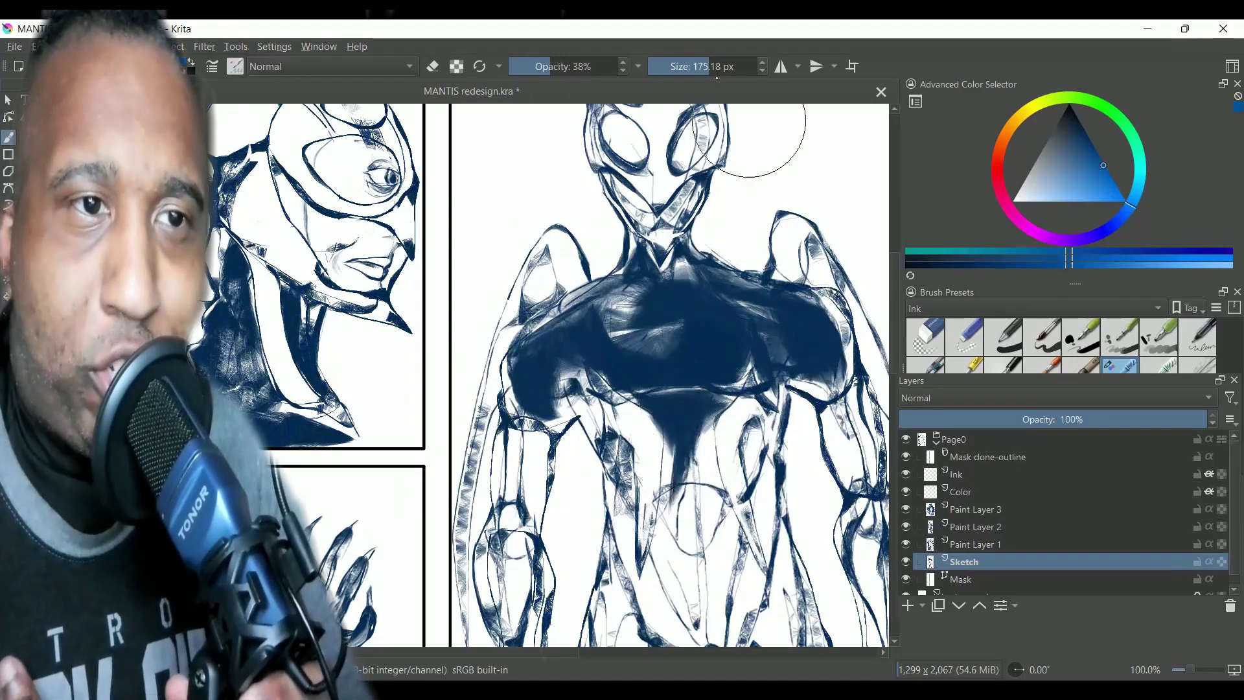
# - Continue the dark shading down the abdomen to the pelvis with the brush at 38% opacity
pyautogui.moveTo(713, 457)
pyautogui.mouseDown()
pyautogui.moveTo(683, 476)
pyautogui.moveTo(647, 568)
pyautogui.moveTo(725, 518)
pyautogui.moveTo(693, 616)
pyautogui.mouseUp()
pyautogui.hotkey('ctrl', '-')
pyautogui.moveTo(716, 438); pyautogui.dragTo(715, 168)
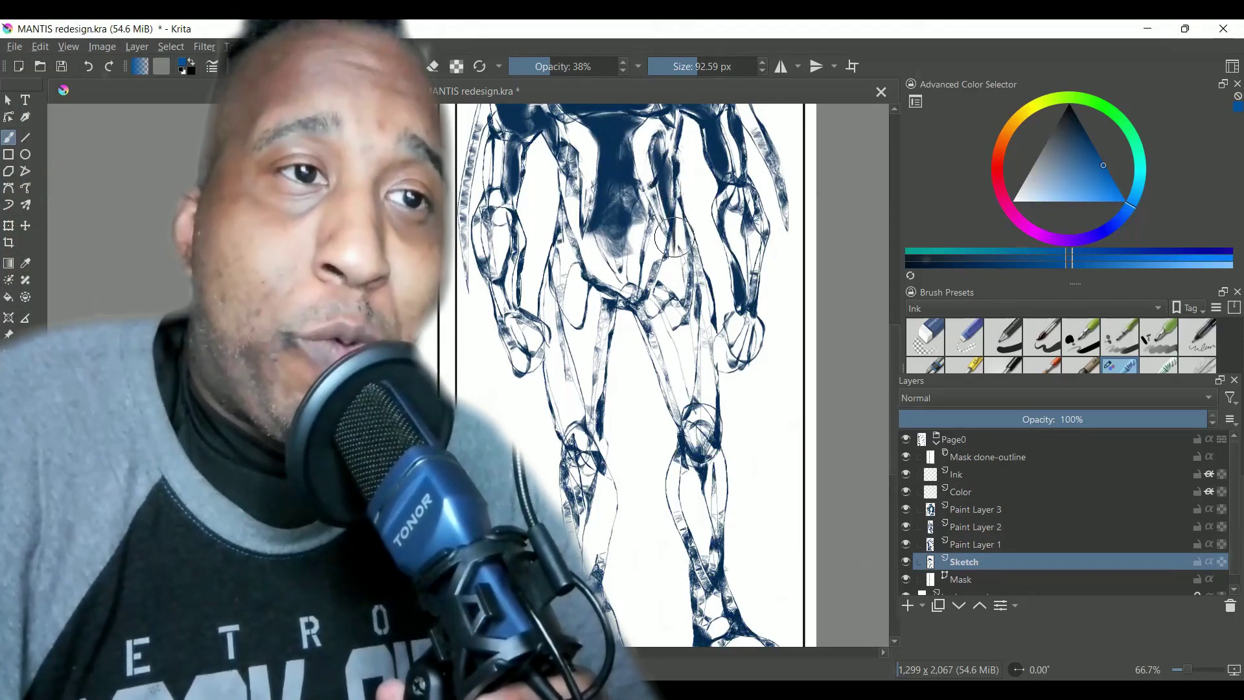
pyautogui.scroll(5, 573, 216)
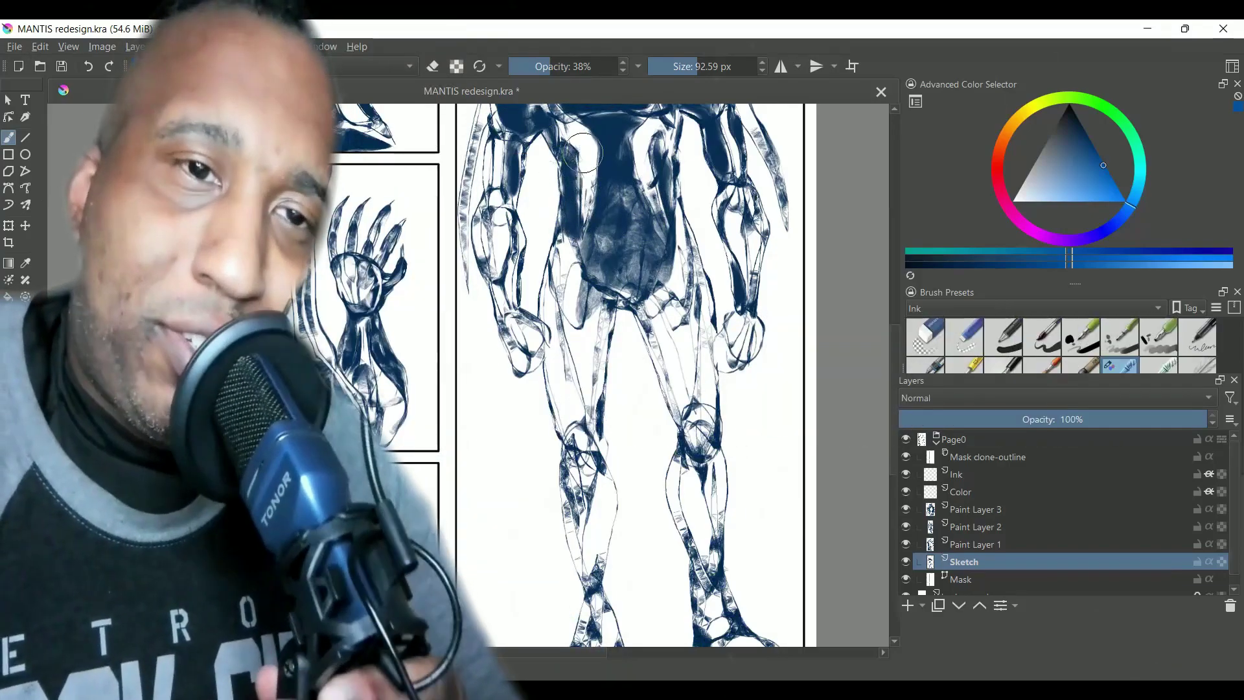
# - Shade the hips and upper thighs, and darken the arms of the full-body figure with a 92.59 px brush
pyautogui.scroll(5, 574, 216)
pyautogui.hotkey('ctrl', '+')
pyautogui.hotkey('ctrl', '+')
pyautogui.scroll(-5, 713, 295)
pyautogui.moveTo(737, 278)
pyautogui.mouseDown()
pyautogui.moveTo(714, 297)
pyautogui.moveTo(690, 350)
pyautogui.moveTo(655, 154)
pyautogui.moveTo(653, 229)
pyautogui.moveTo(712, 468)
pyautogui.moveTo(722, 391)
pyautogui.moveTo(768, 302)
pyautogui.moveTo(735, 541)
pyautogui.mouseUp()
pyautogui.moveTo(525, 653); pyautogui.dragTo(606, 653)
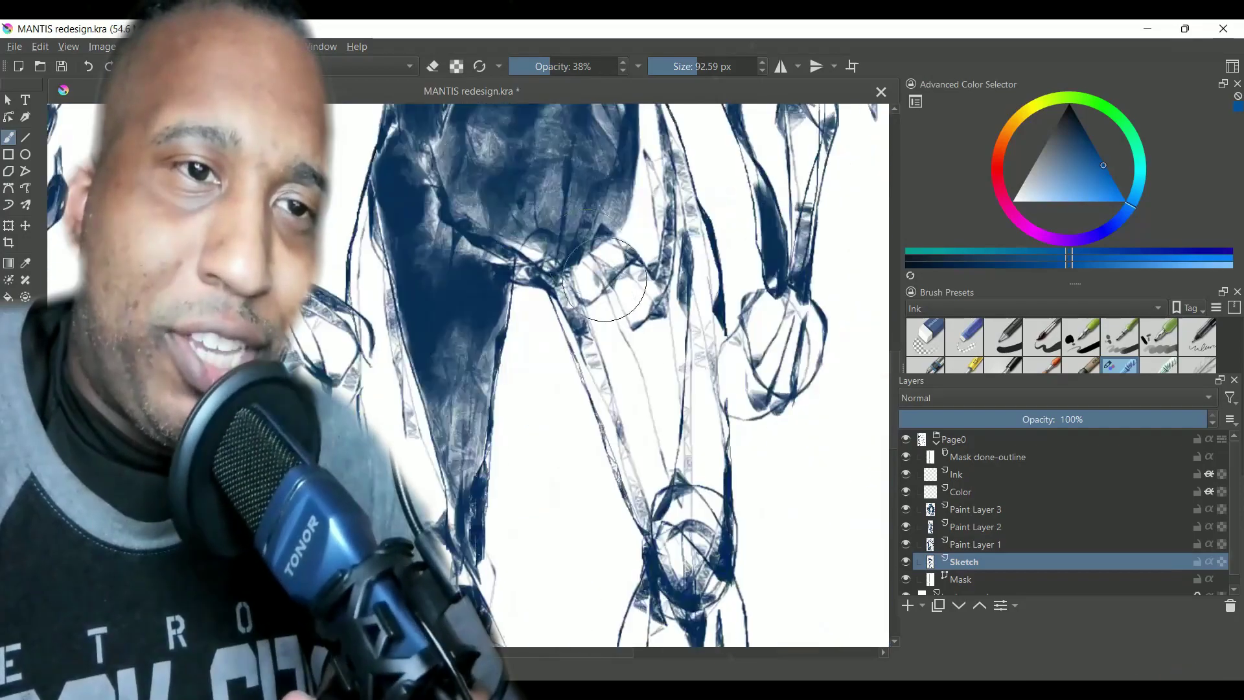
pyautogui.moveTo(580, 278); pyautogui.dragTo(578, 355)
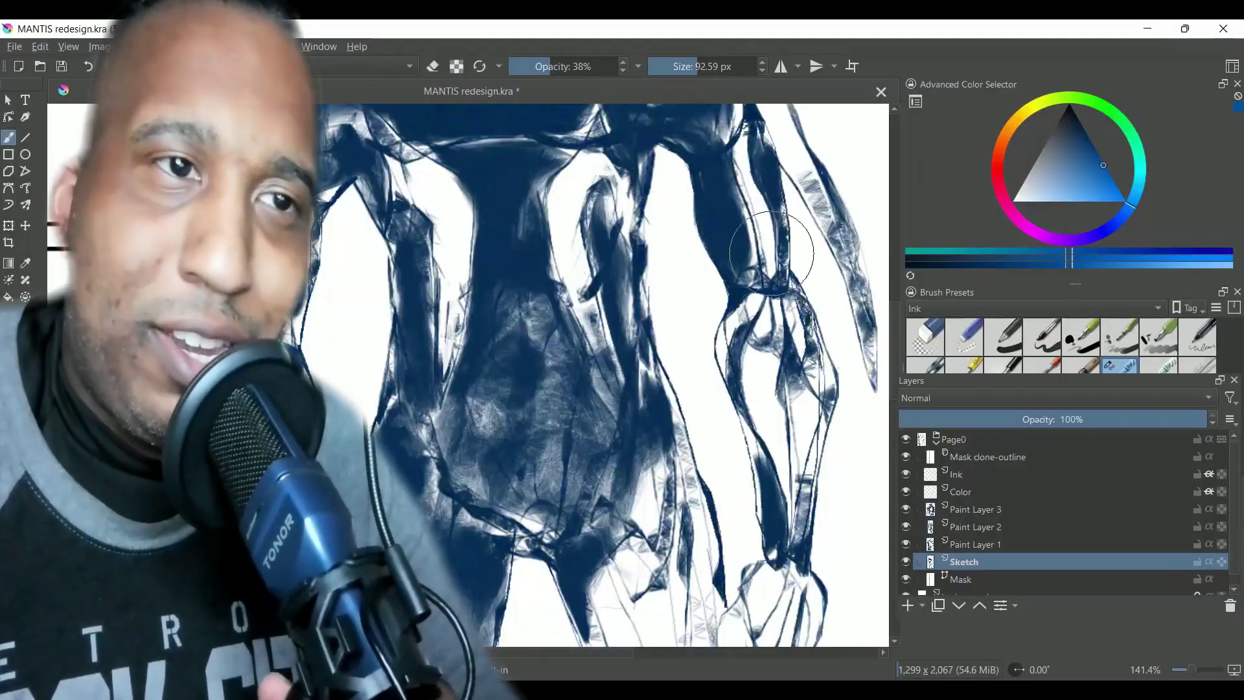
pyautogui.moveTo(461, 654); pyautogui.dragTo(421, 654)
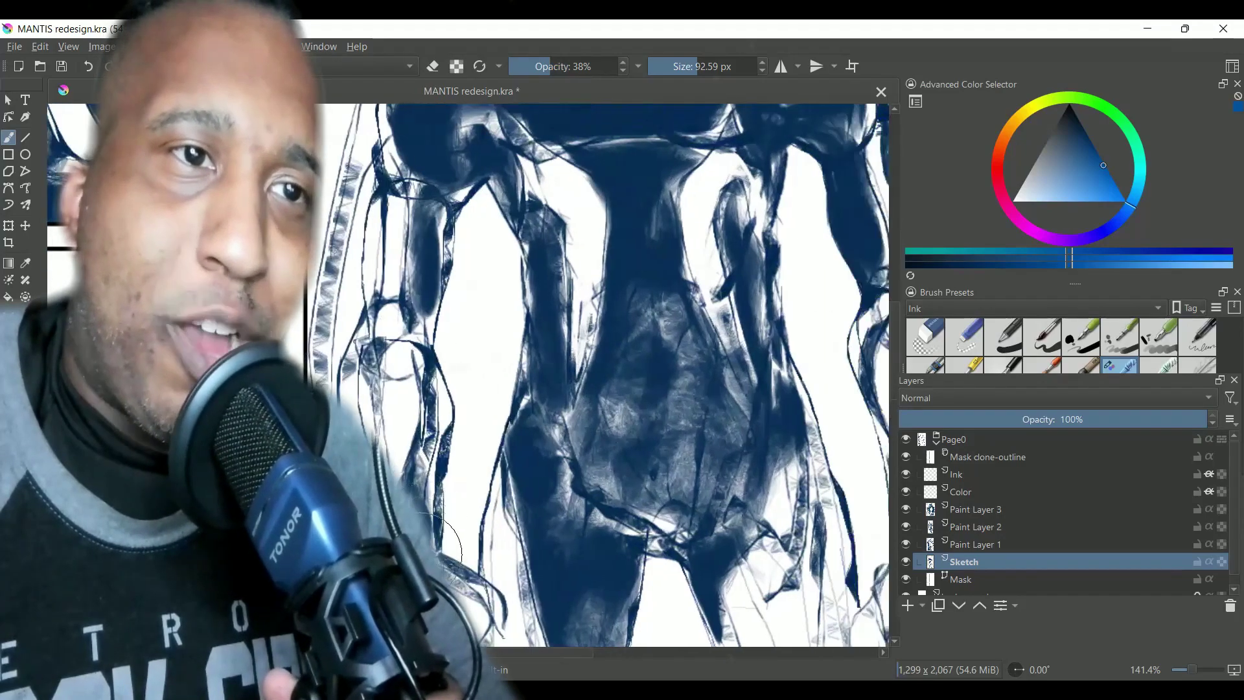
pyautogui.moveTo(551, 653); pyautogui.dragTo(584, 653)
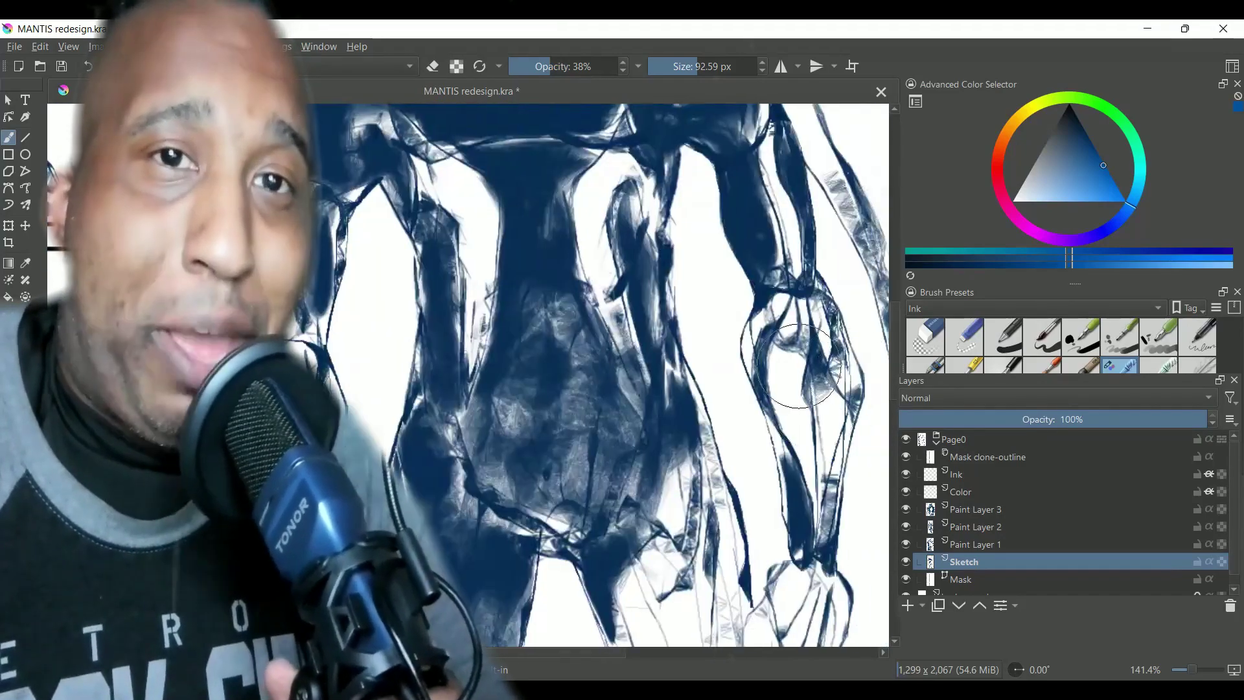
# - Fill in the remaining thigh shading and darken the calves and ankles of the full-body figure
pyautogui.moveTo(895, 326); pyautogui.dragTo(895, 394)
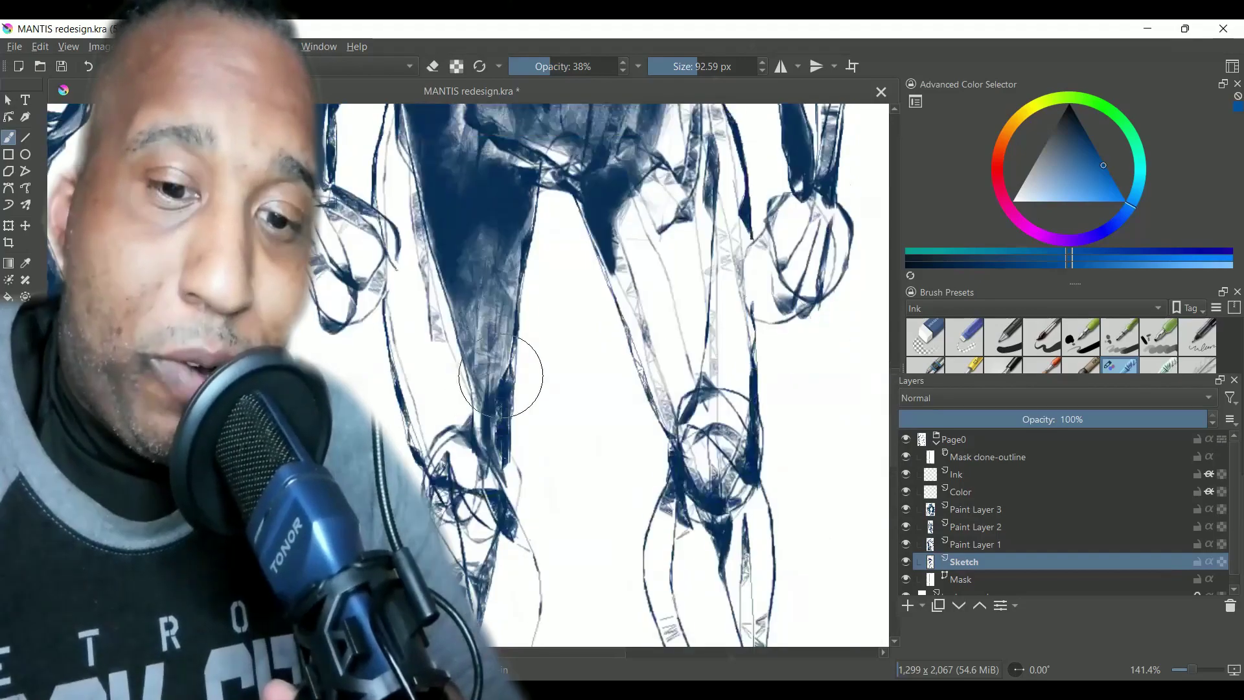
pyautogui.moveTo(656, 265)
pyautogui.mouseDown()
pyautogui.moveTo(648, 226)
pyautogui.moveTo(687, 292)
pyautogui.moveTo(674, 337)
pyautogui.moveTo(643, 322)
pyautogui.moveTo(601, 249)
pyautogui.mouseUp()
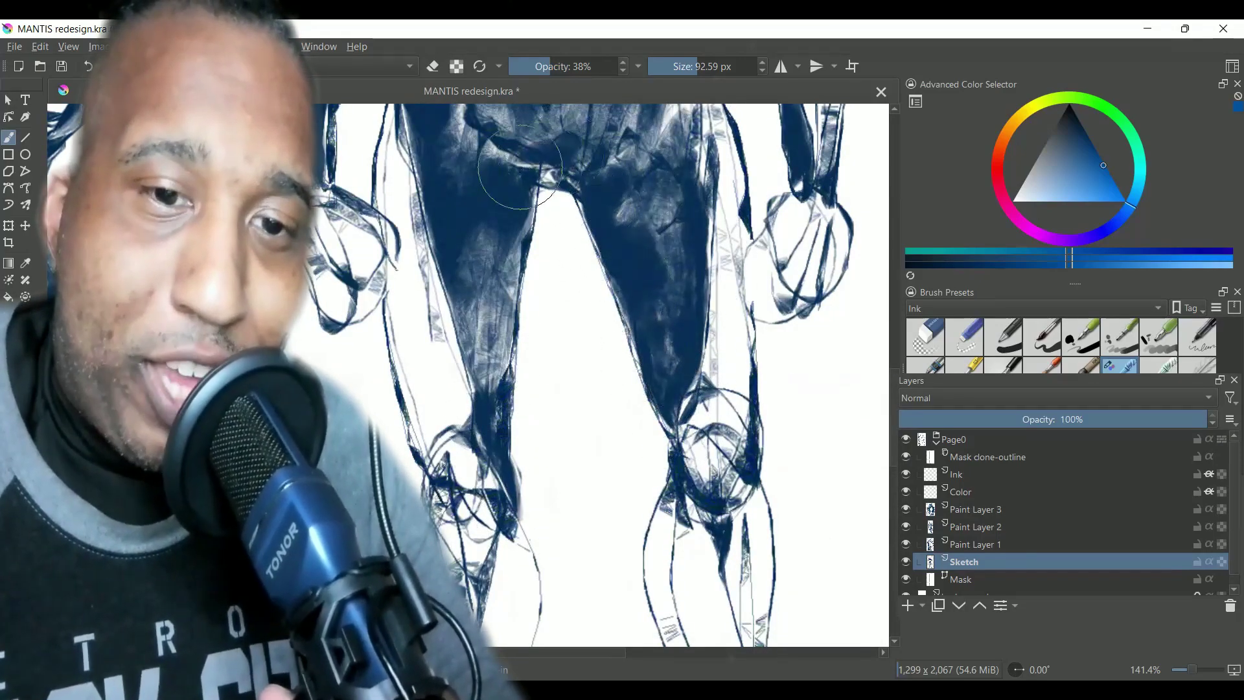
pyautogui.scroll(-1, 520, 146)
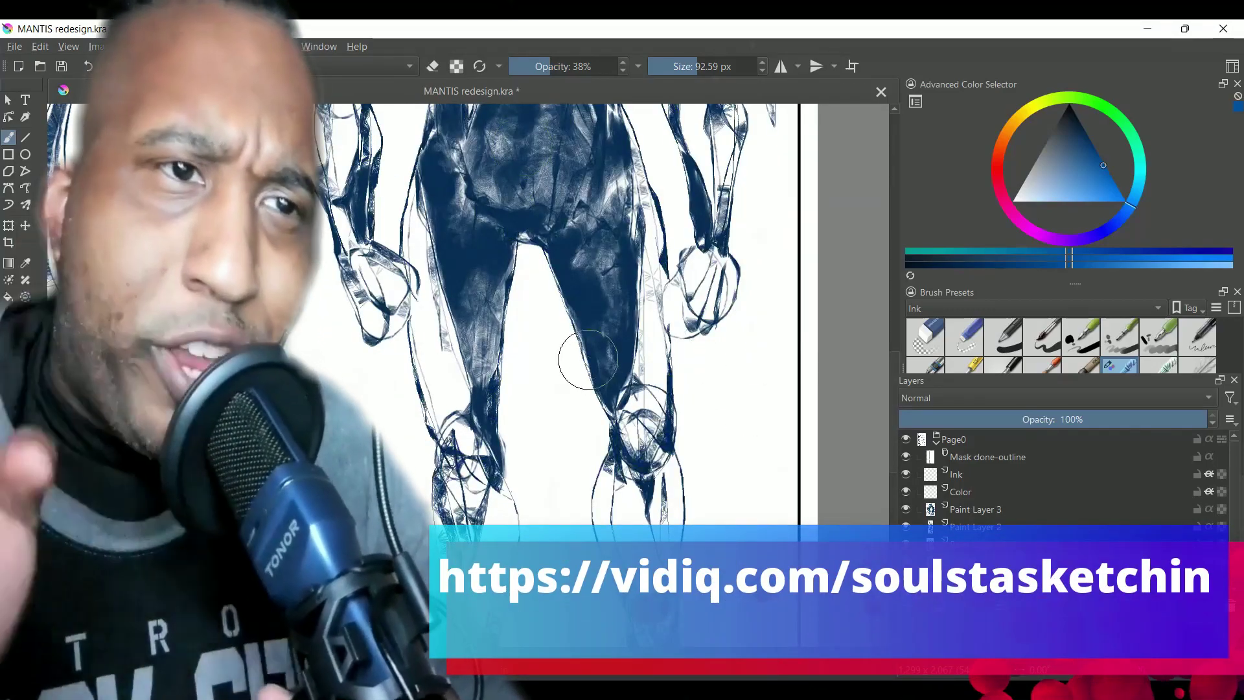
pyautogui.scroll(-3, 574, 322)
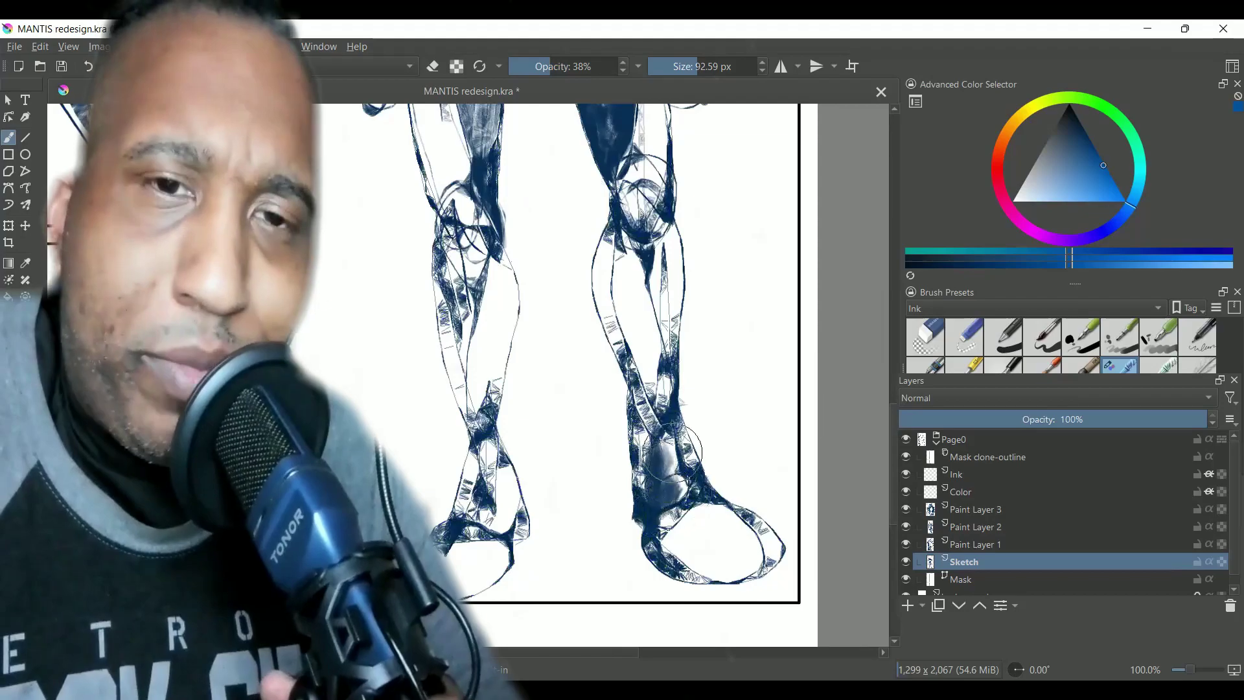
pyautogui.moveTo(619, 226); pyautogui.dragTo(650, 337)
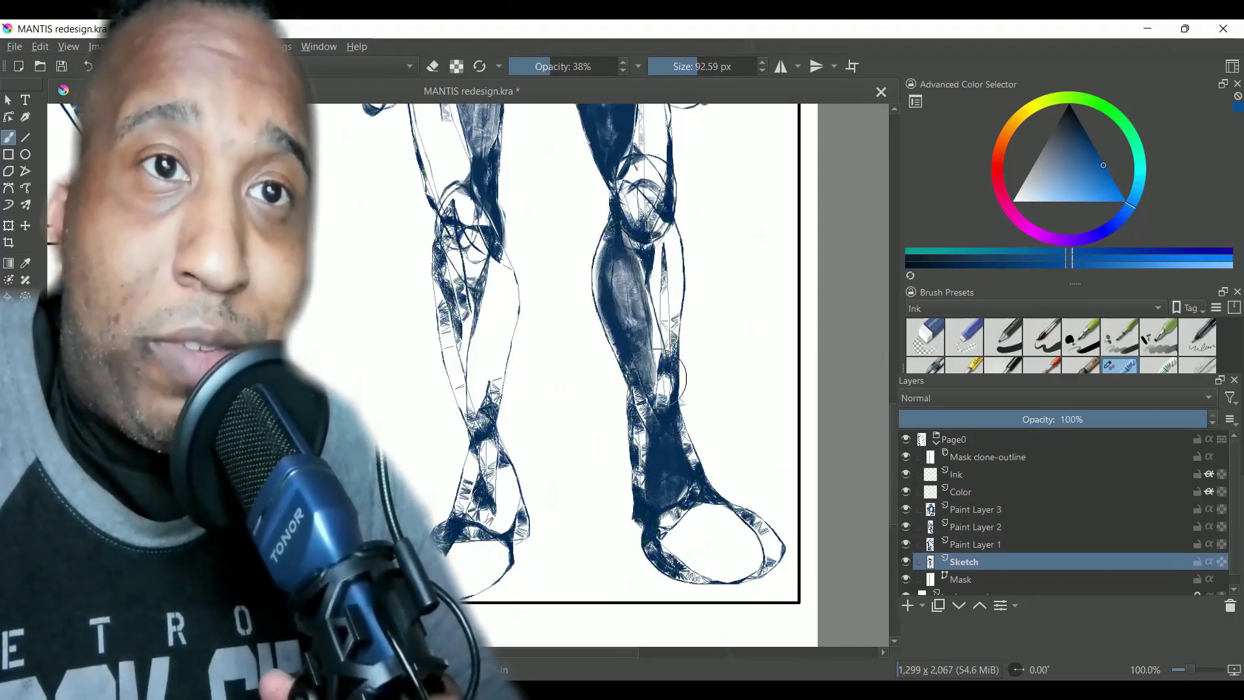
pyautogui.moveTo(474, 368)
pyautogui.mouseDown()
pyautogui.moveTo(487, 285)
pyautogui.moveTo(481, 421)
pyautogui.moveTo(493, 486)
pyautogui.moveTo(500, 442)
pyautogui.moveTo(473, 305)
pyautogui.mouseUp()
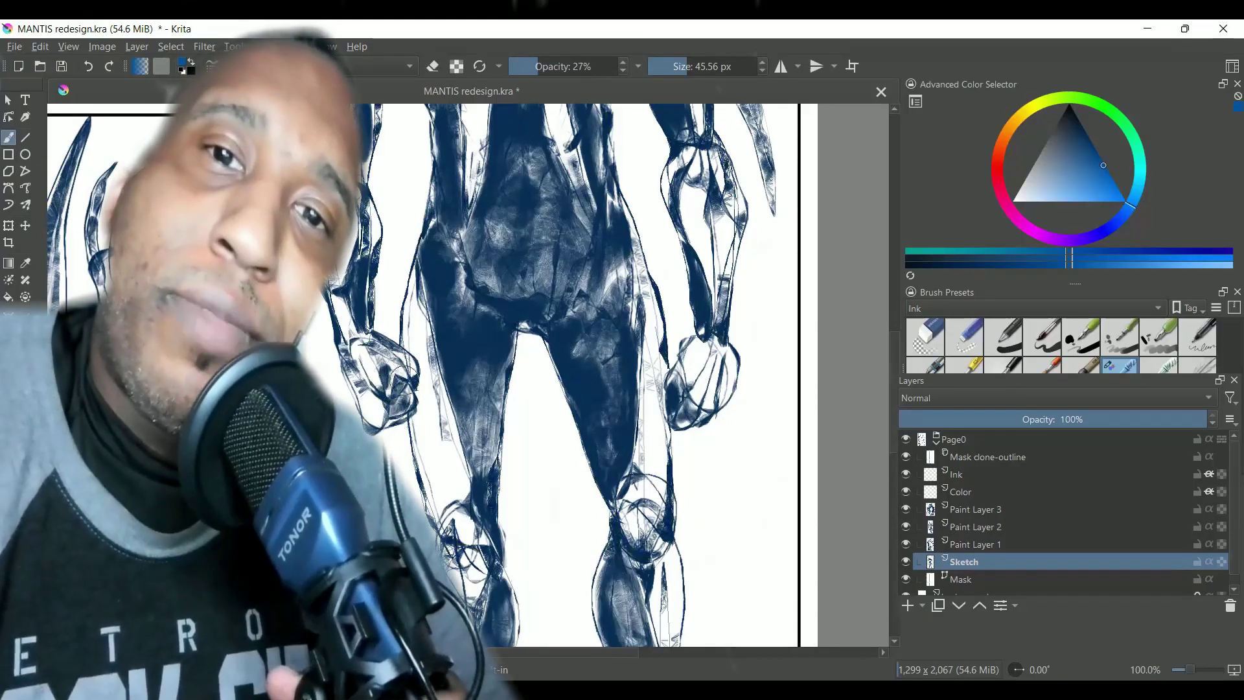
# - Erase highlight lines across the shaded chest, shoulders and abdominal muscles with the eraser at 49% opacity
pyautogui.press('-')
pyautogui.press('-')
pyautogui.press('-')
pyautogui.moveTo(895, 318); pyautogui.dragTo(894, 272)
pyautogui.press('+')
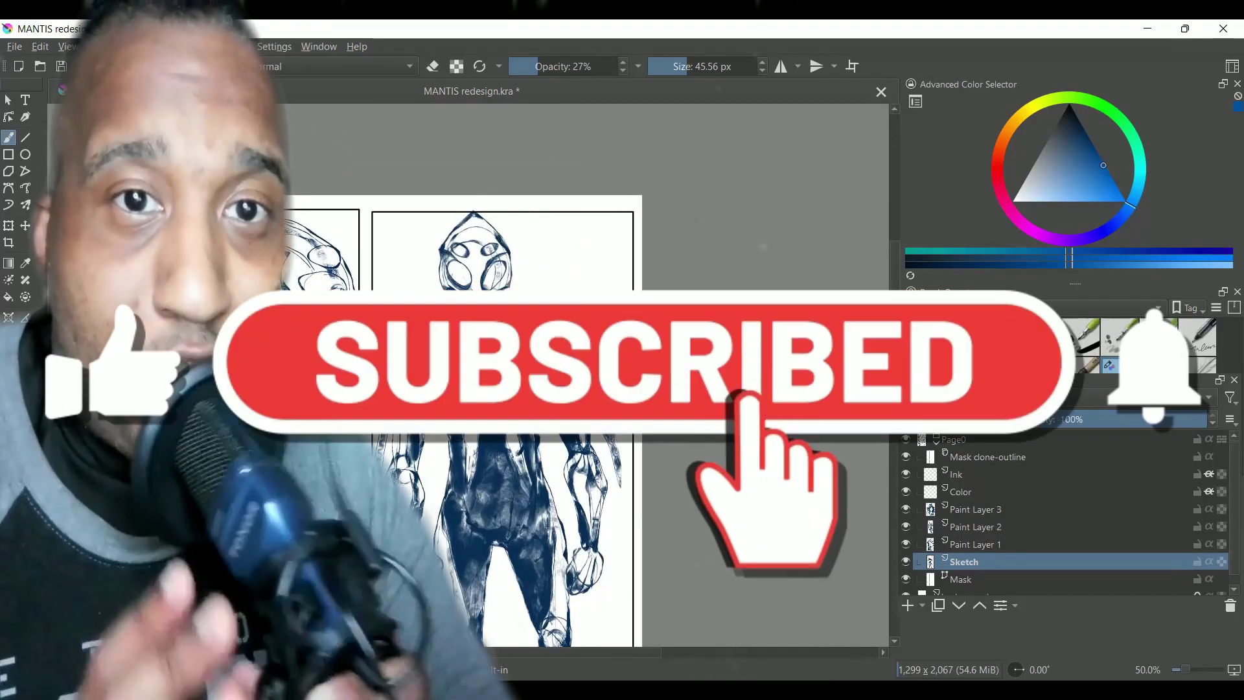
pyautogui.moveTo(894, 325); pyautogui.dragTo(894, 390)
pyautogui.click(694, 67)
pyautogui.click(562, 67)
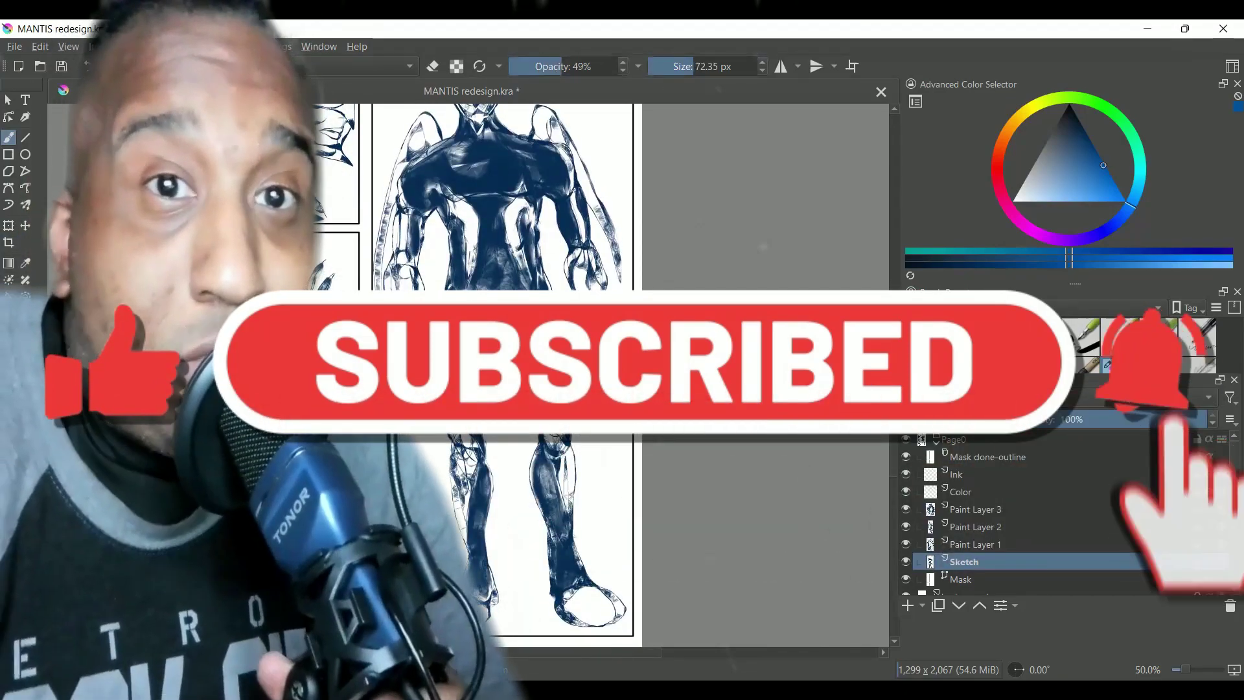
pyautogui.moveTo(552, 64); pyautogui.dragTo(562, 65)
pyautogui.click(682, 67)
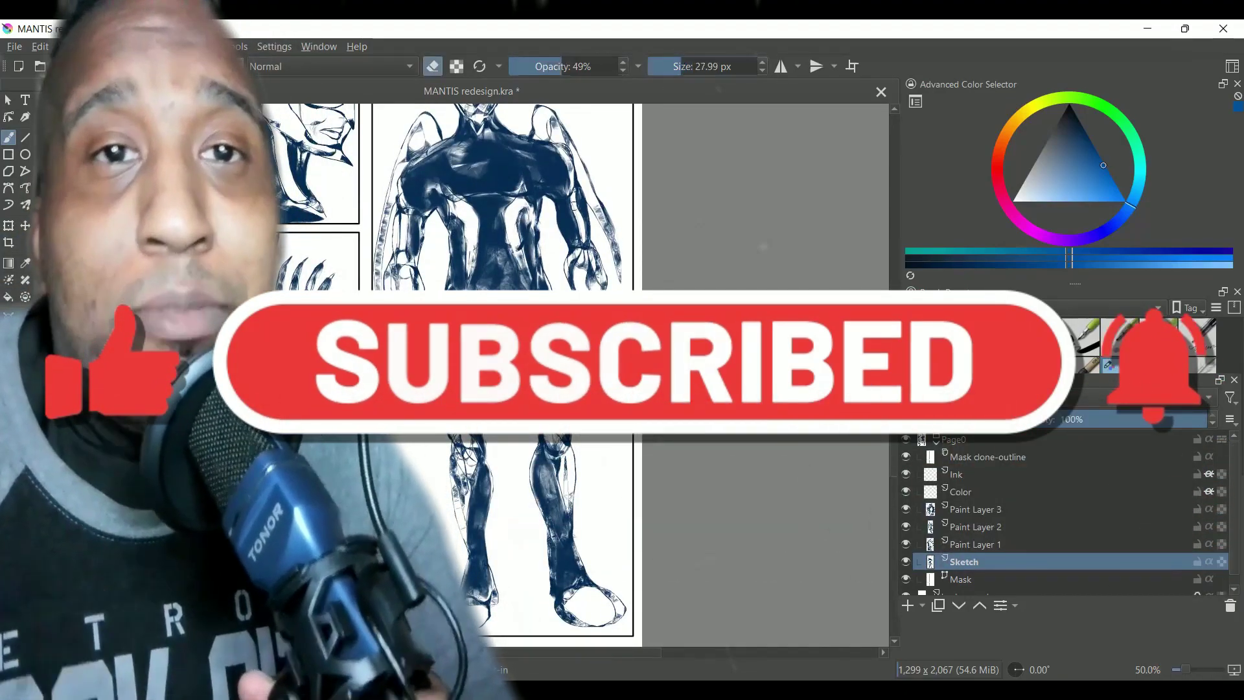
pyautogui.moveTo(570, 171); pyautogui.dragTo(505, 164)
pyautogui.click(687, 67)
pyautogui.moveTo(894, 391); pyautogui.dragTo(895, 380)
pyautogui.scroll(1, 468, 133)
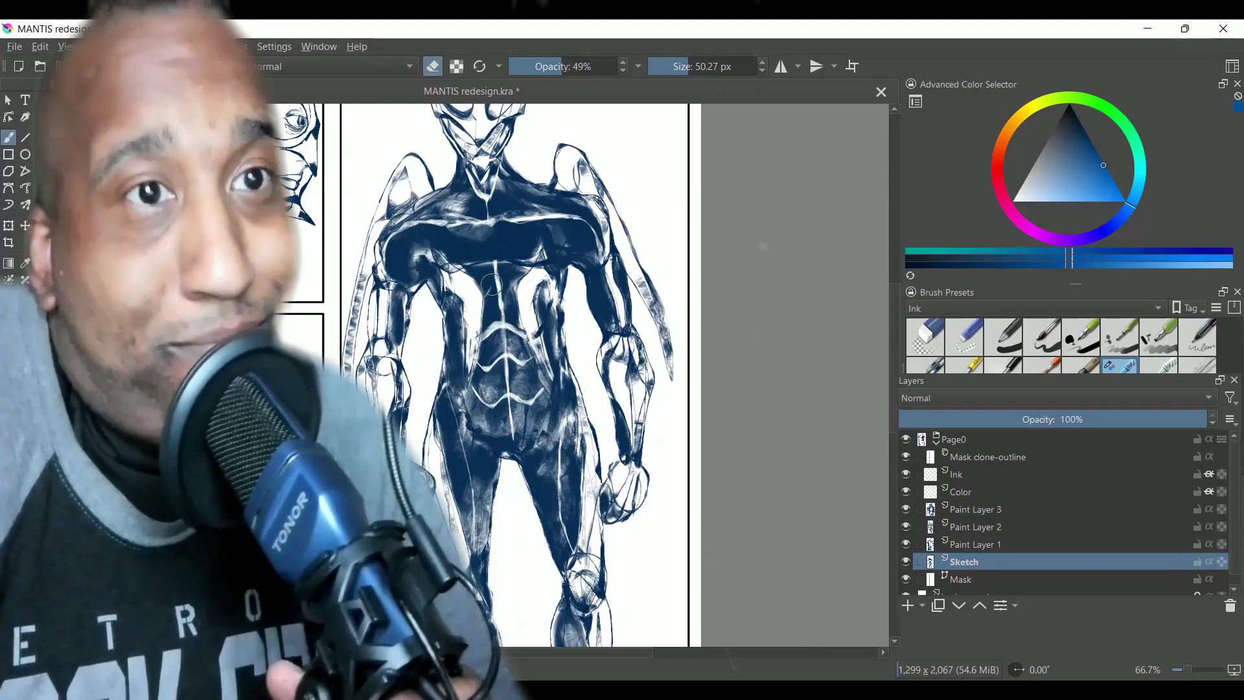
# - Erase softer highlights along the arms and thighs with the 50.27 px eraser at 30% and 40% opacity
pyautogui.click(541, 66)
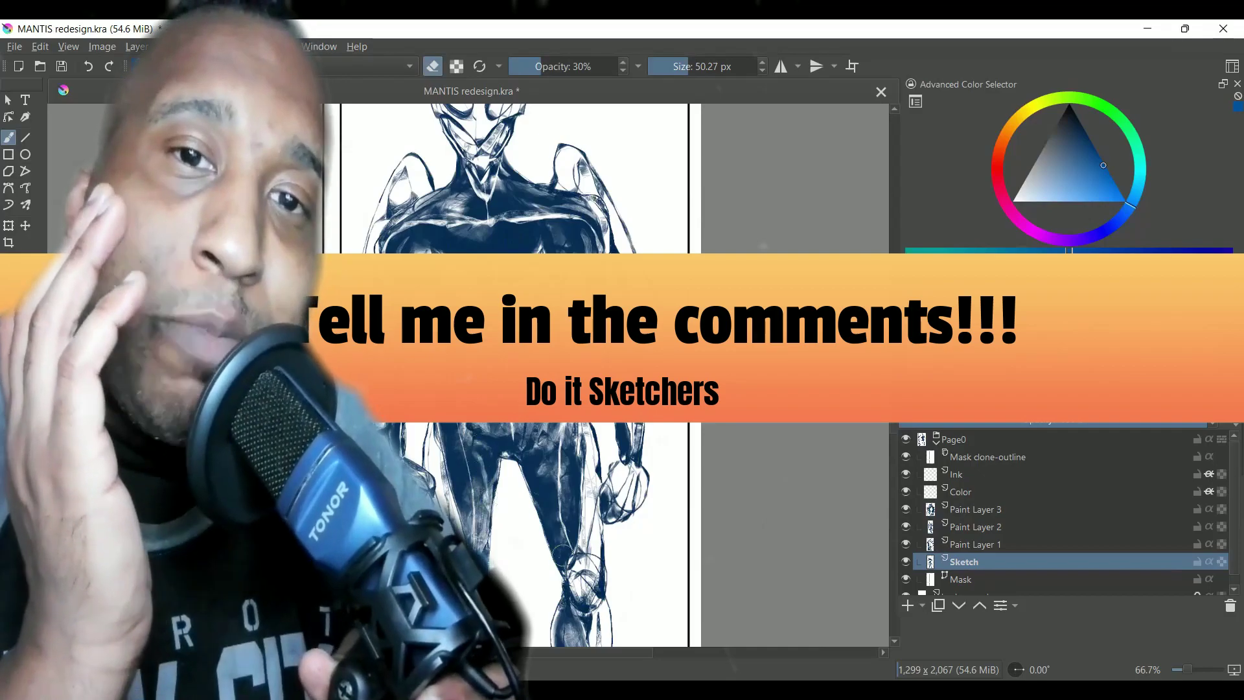
pyautogui.press('+')
pyautogui.moveTo(895, 359)
pyautogui.mouseDown()
pyautogui.moveTo(894, 330)
pyautogui.moveTo(894, 344)
pyautogui.mouseUp()
pyautogui.press('-')
pyautogui.press('-')
pyautogui.moveTo(895, 361); pyautogui.dragTo(894, 425)
pyautogui.press('o')
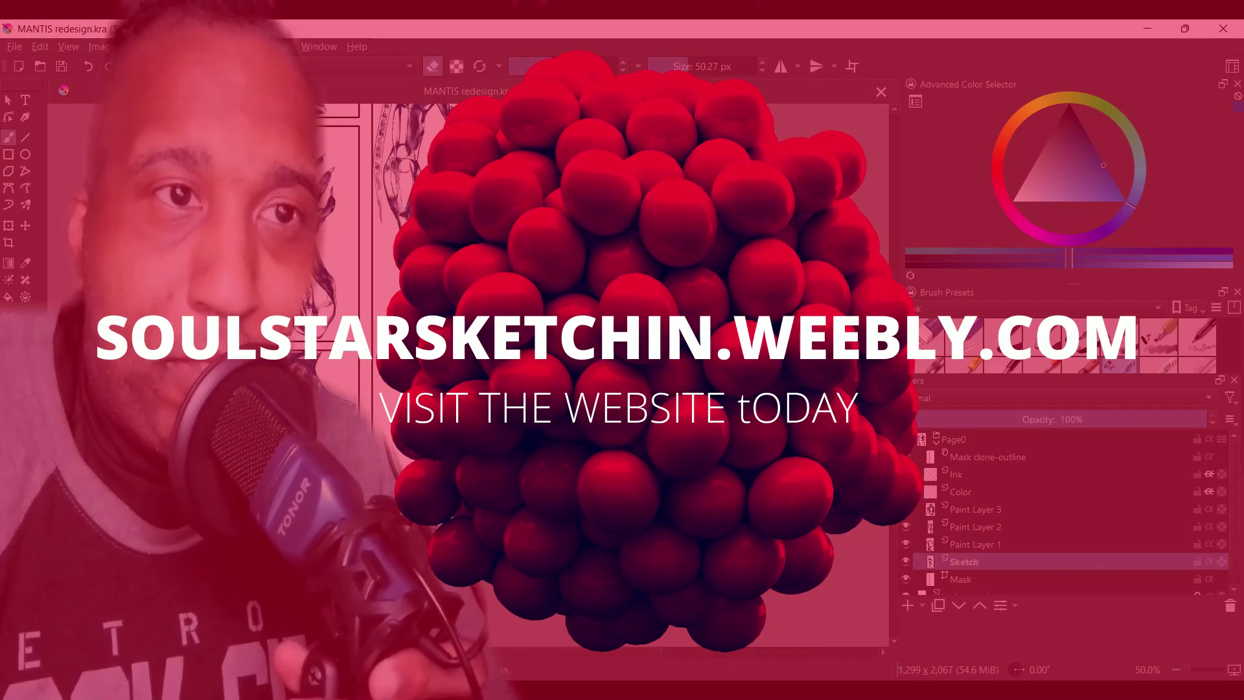
pyautogui.scroll(4, 505, 376)
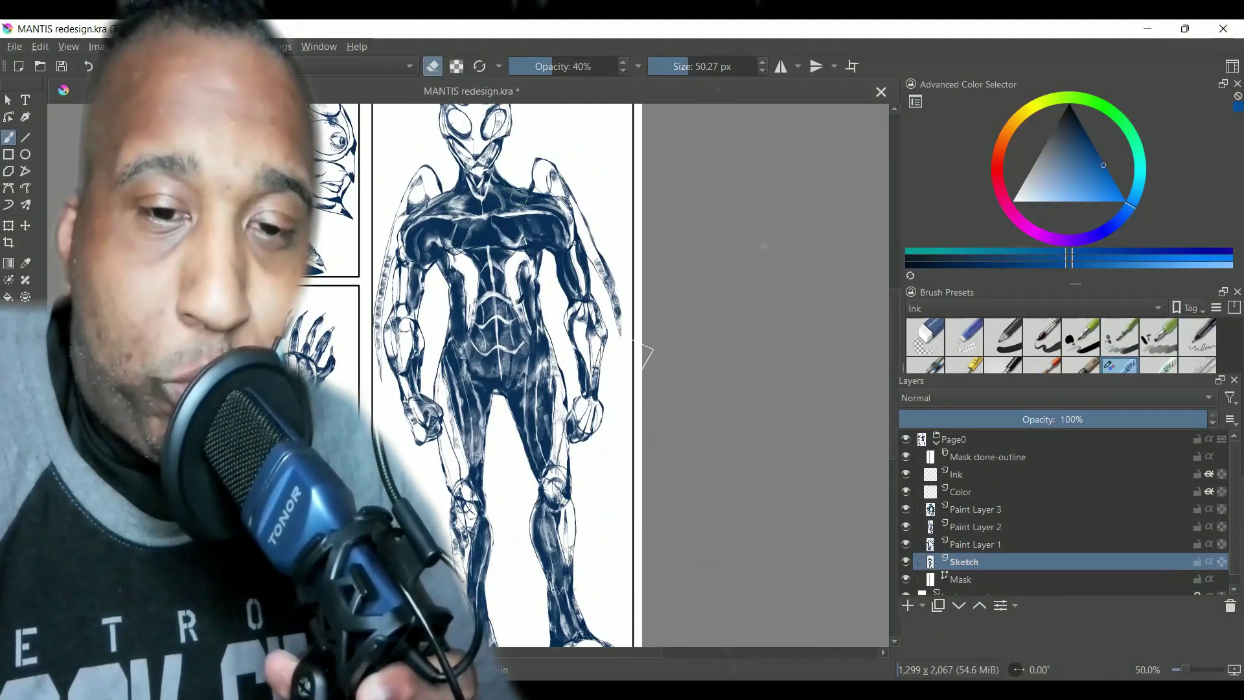
pyautogui.press('-')
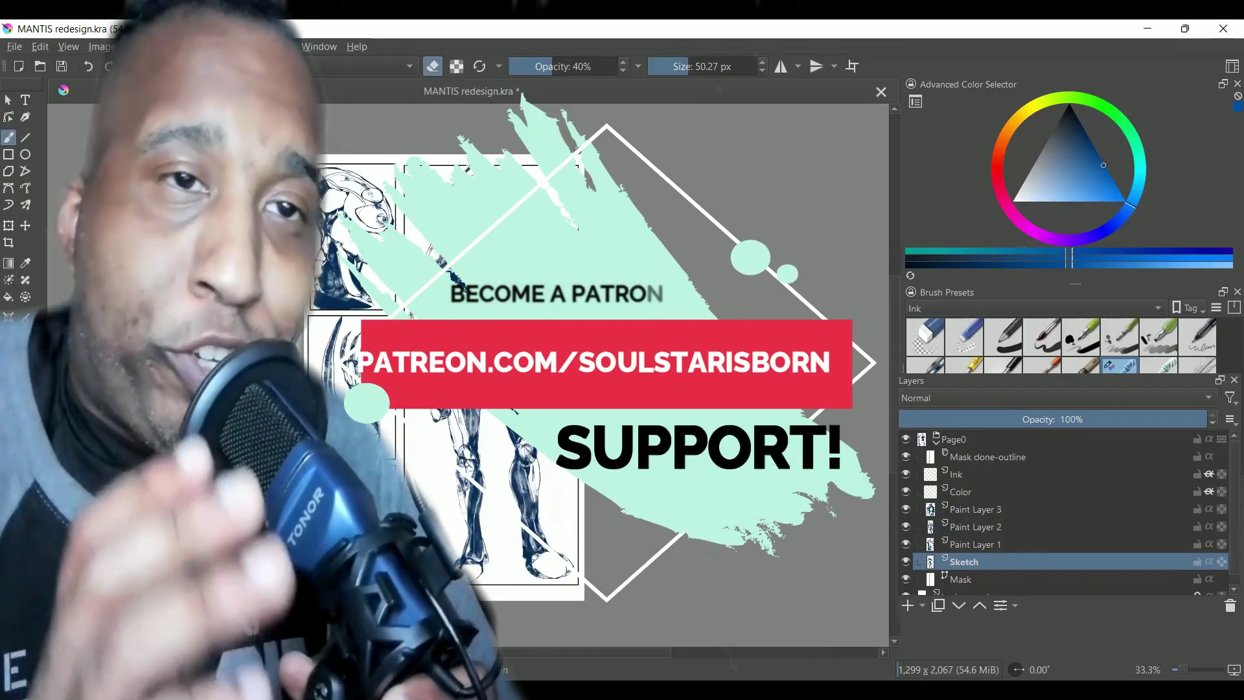